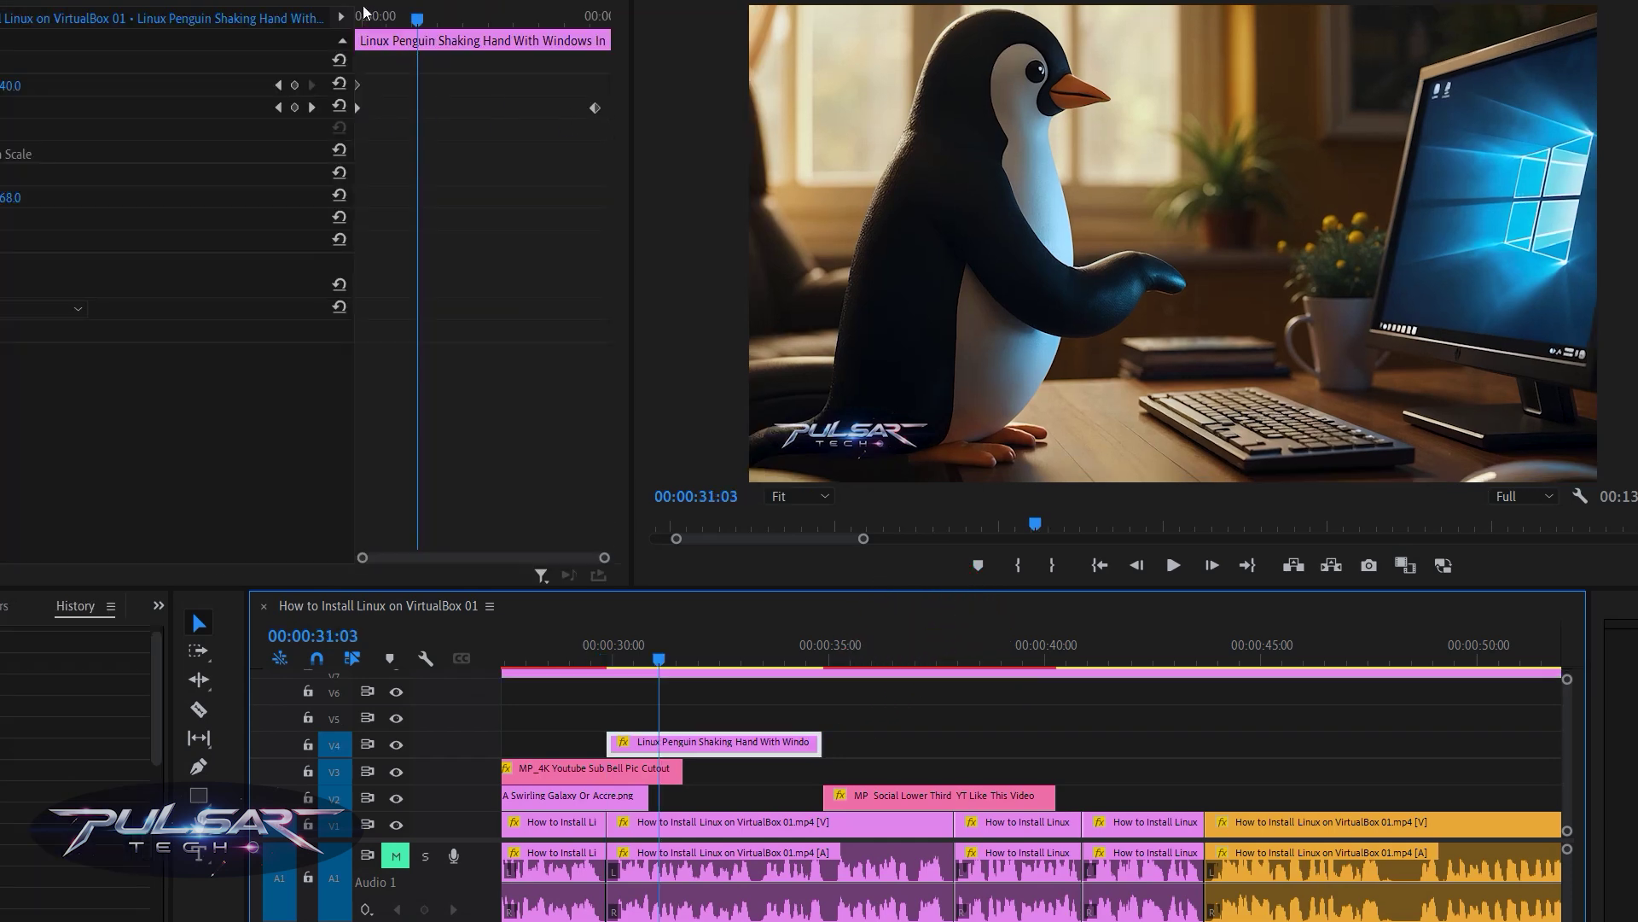
Scrub back to 30:26 and play the sequence to preview the penguin clip.
drag(367, 13, 430, 36)
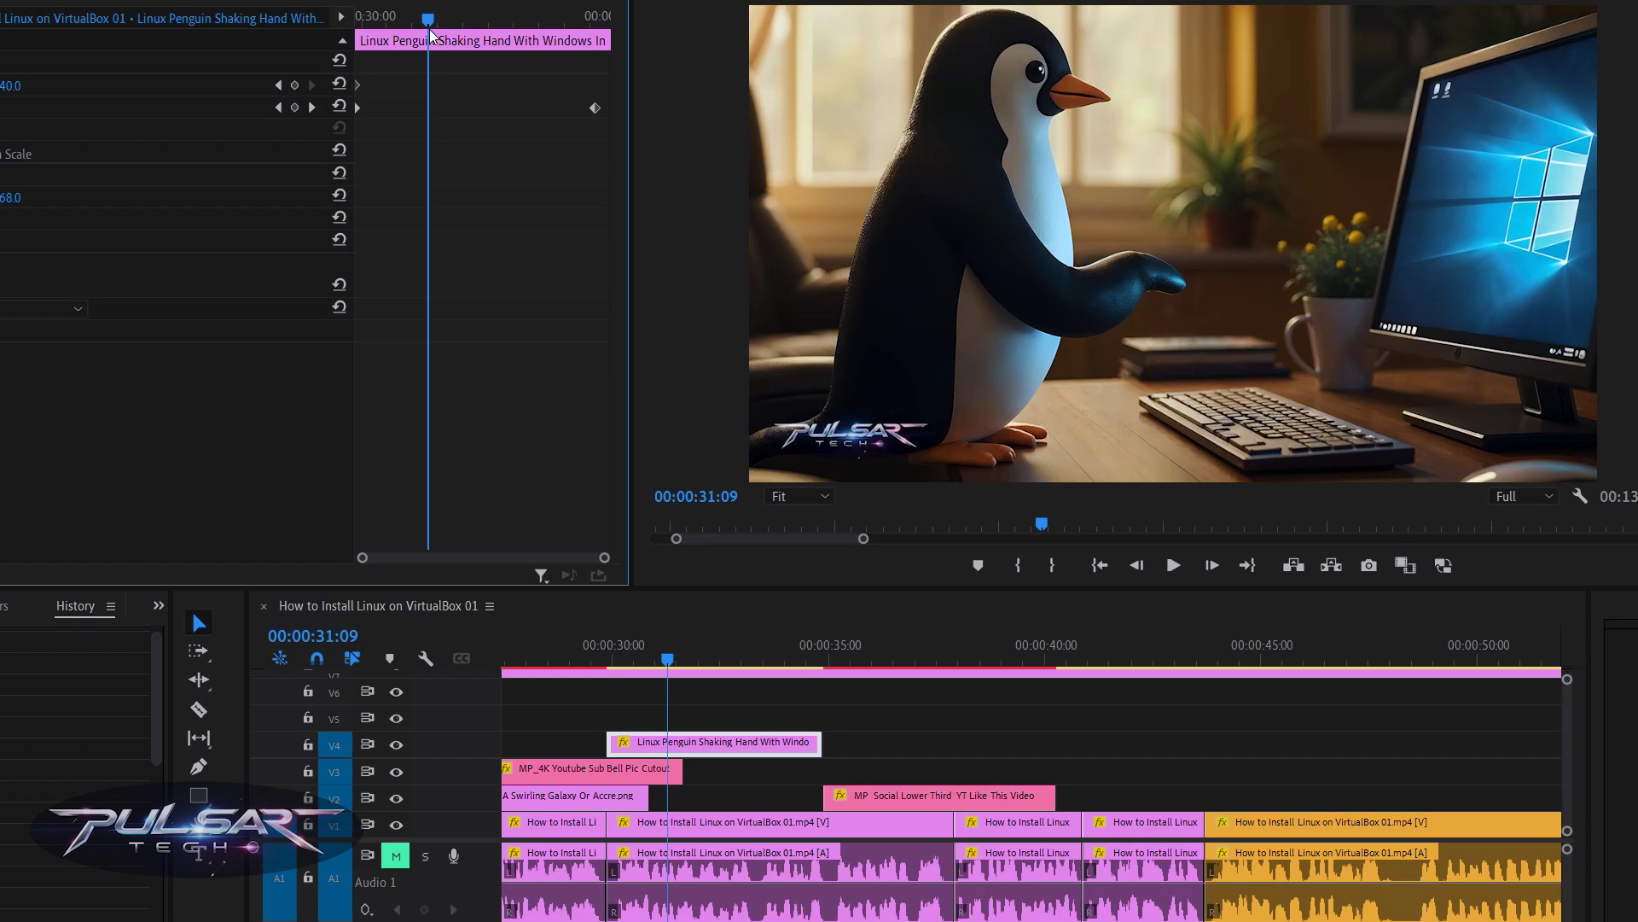
key(space)
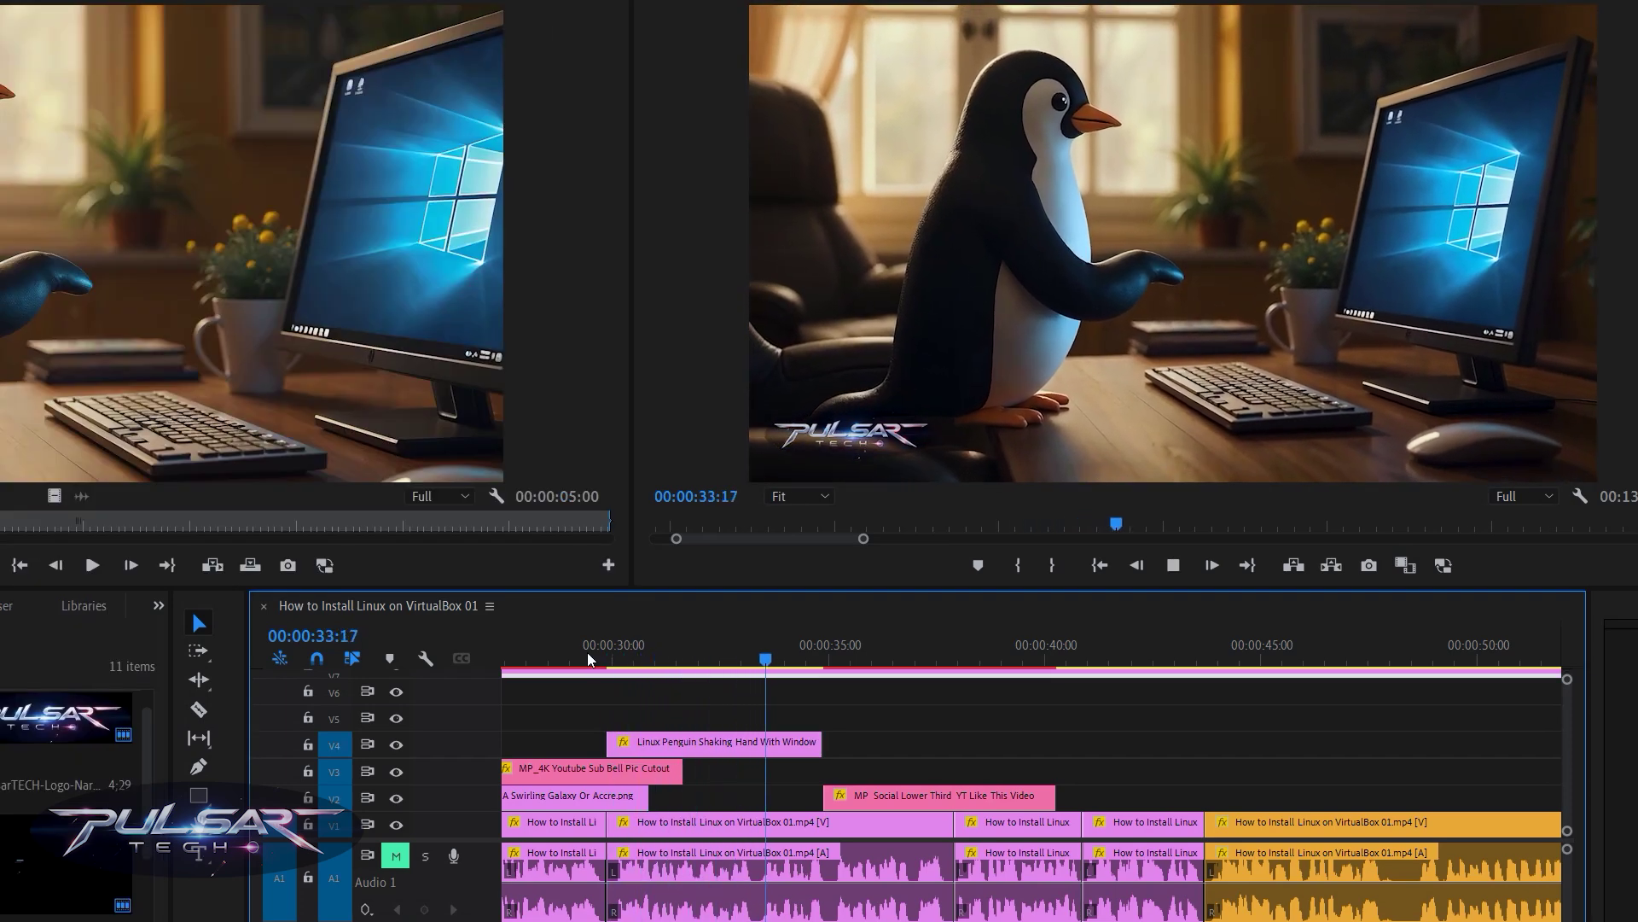
Stop playback and replay the penguin section twice from 29:26, stopping each time.
key(space)
drag(588, 658, 617, 654)
key(space)
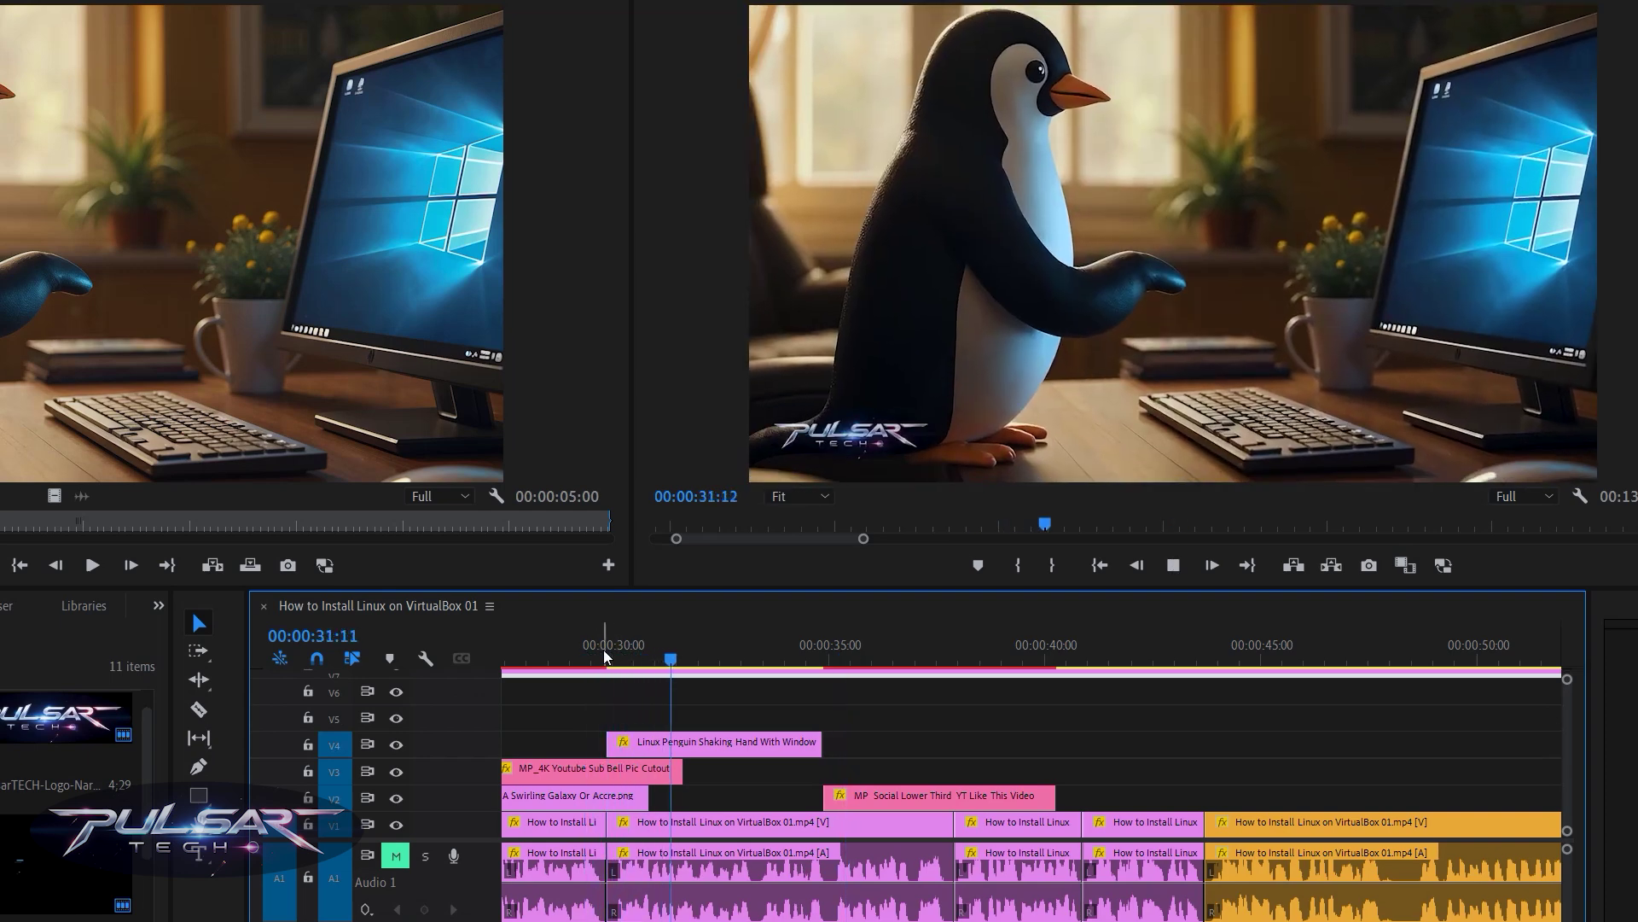
key(j)
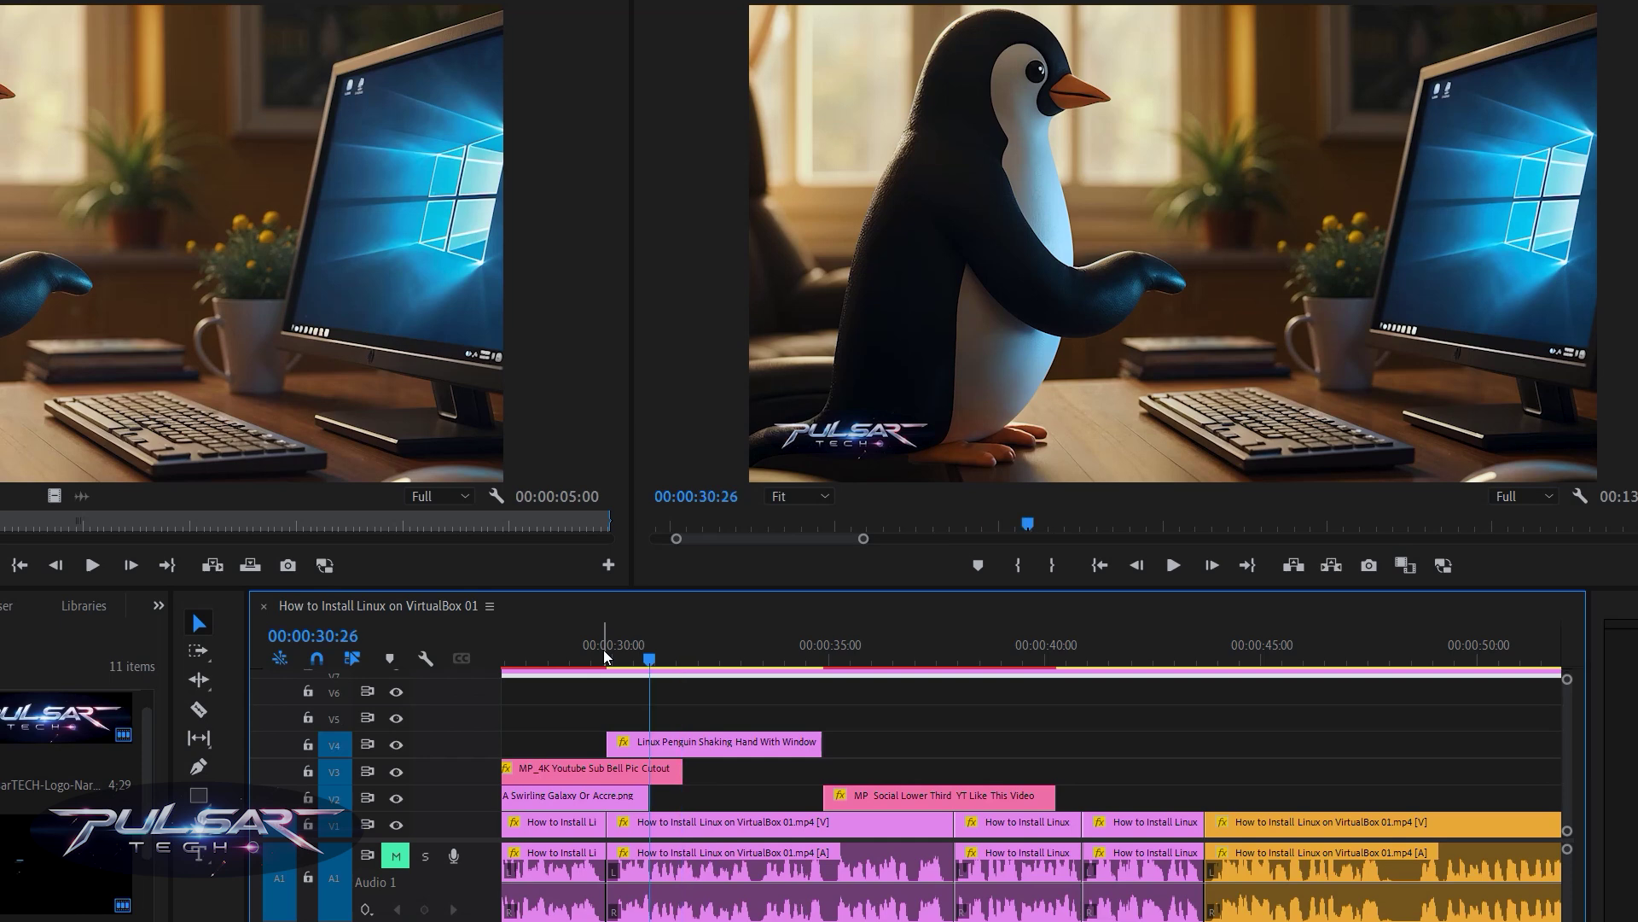
click(604, 657)
key(space)
key(j)
Keep replaying from 29:26, stopping once at 35:07, then end playback.
click(604, 656)
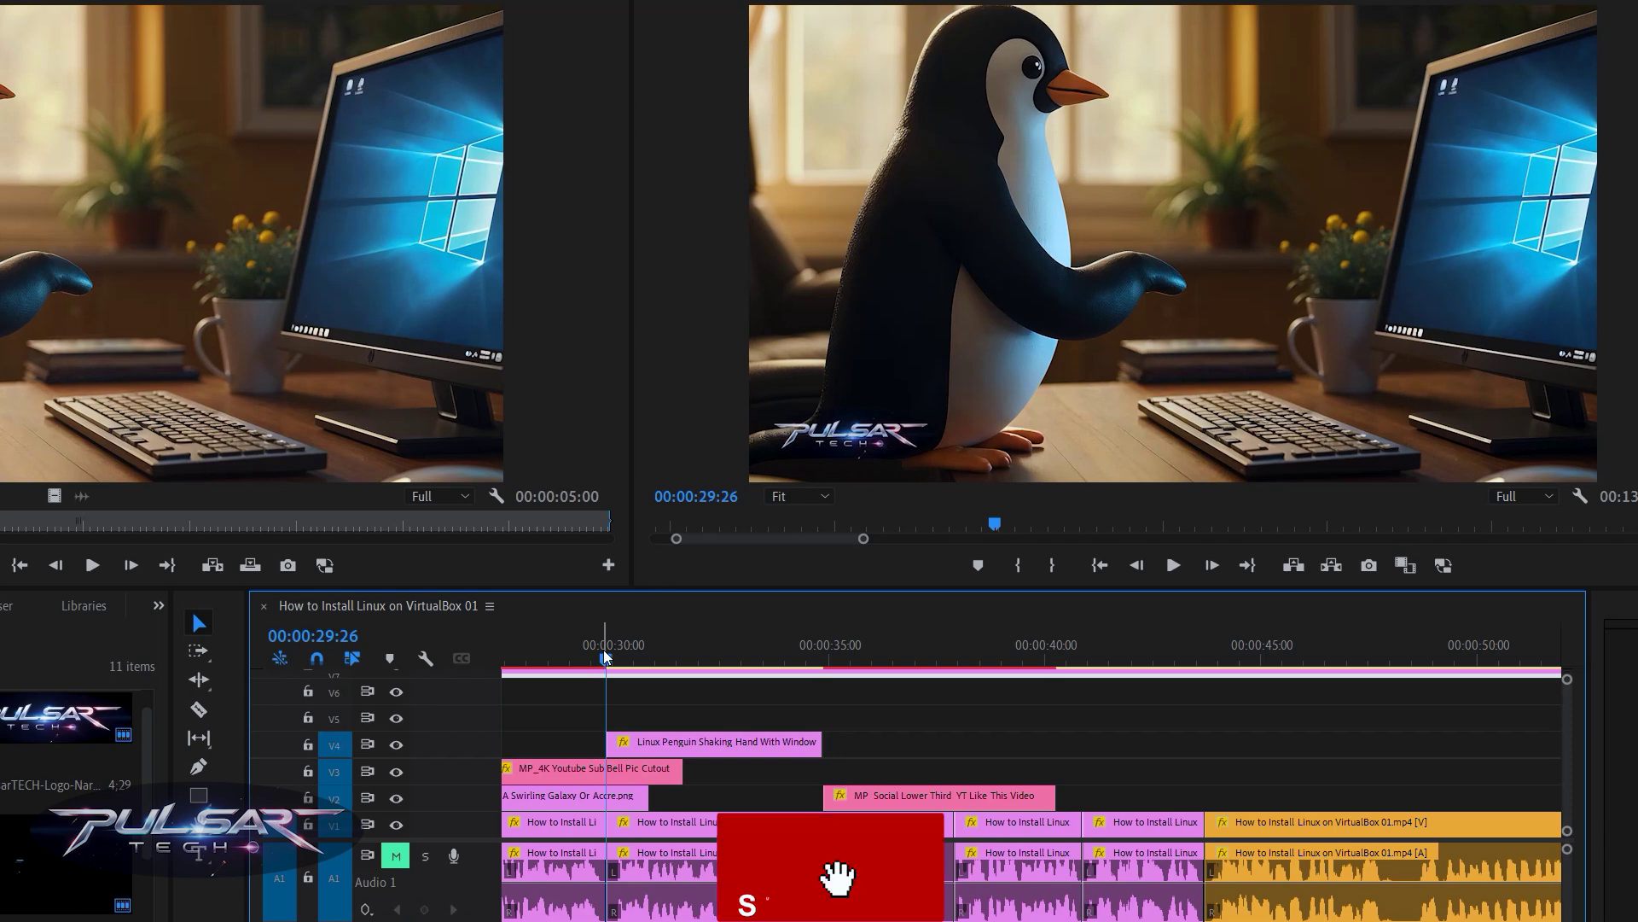
key(space)
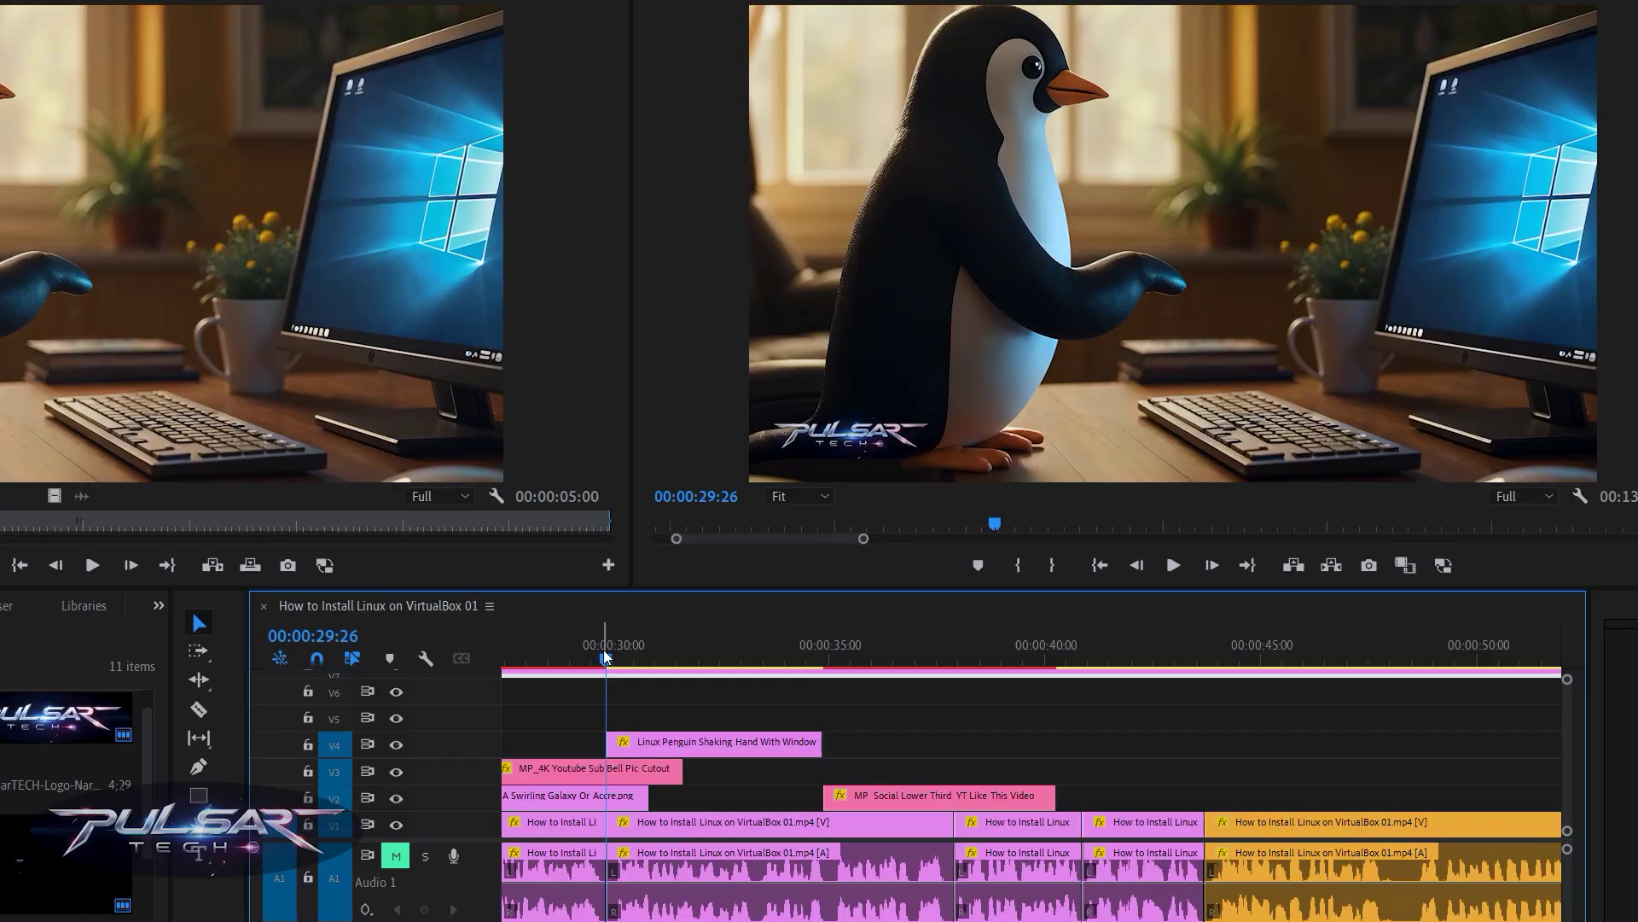
key(space)
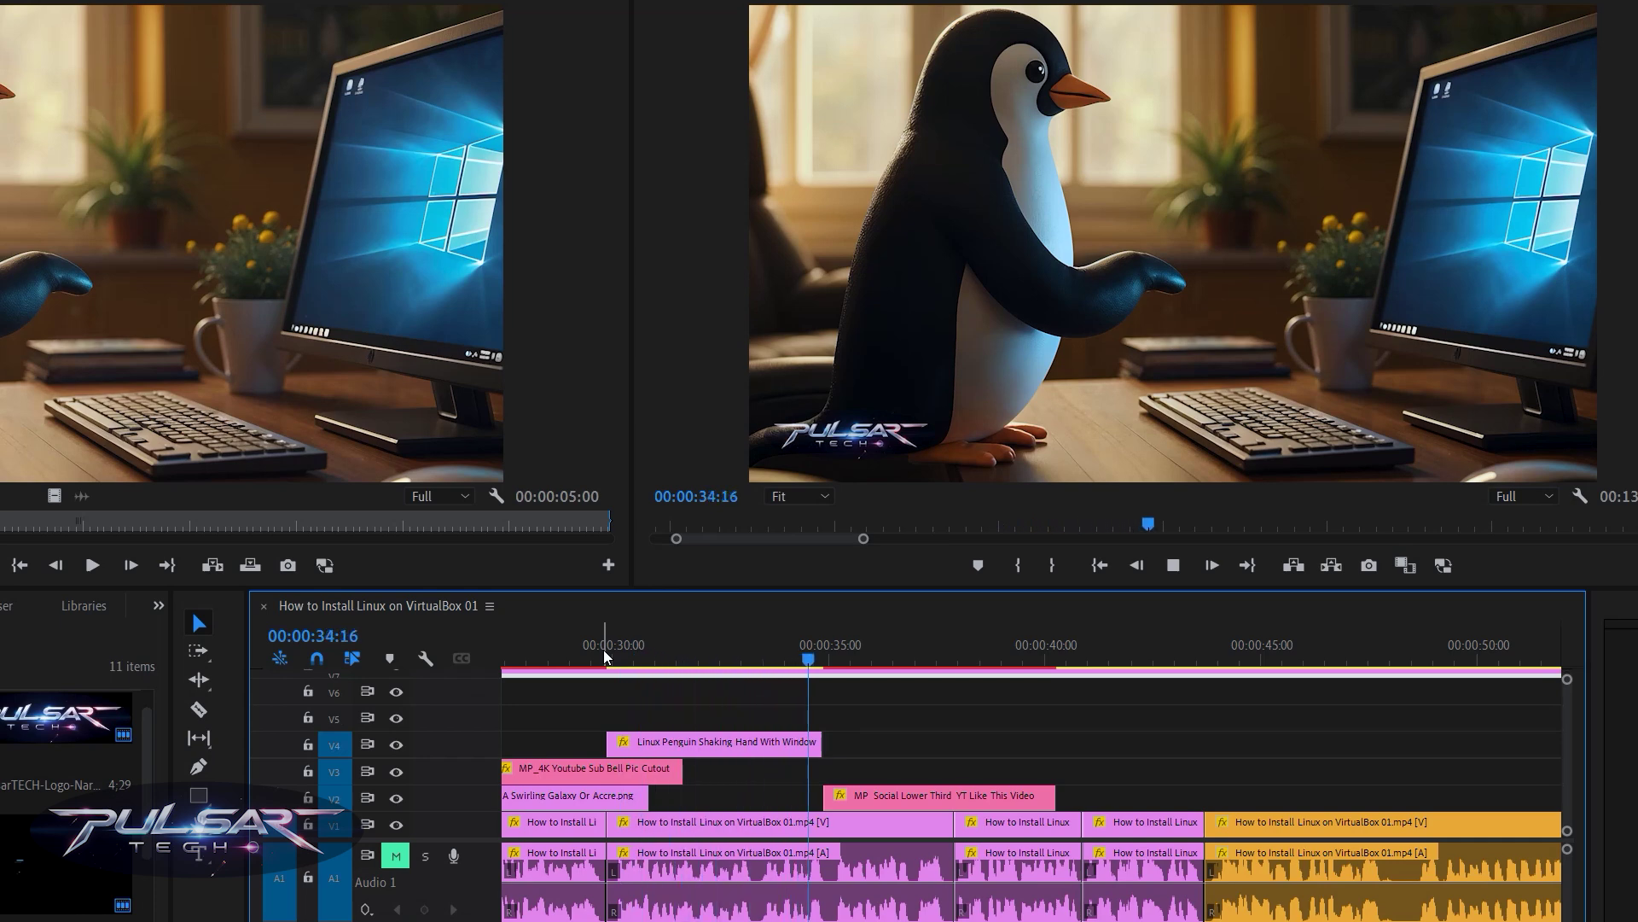
key(space)
click(605, 655)
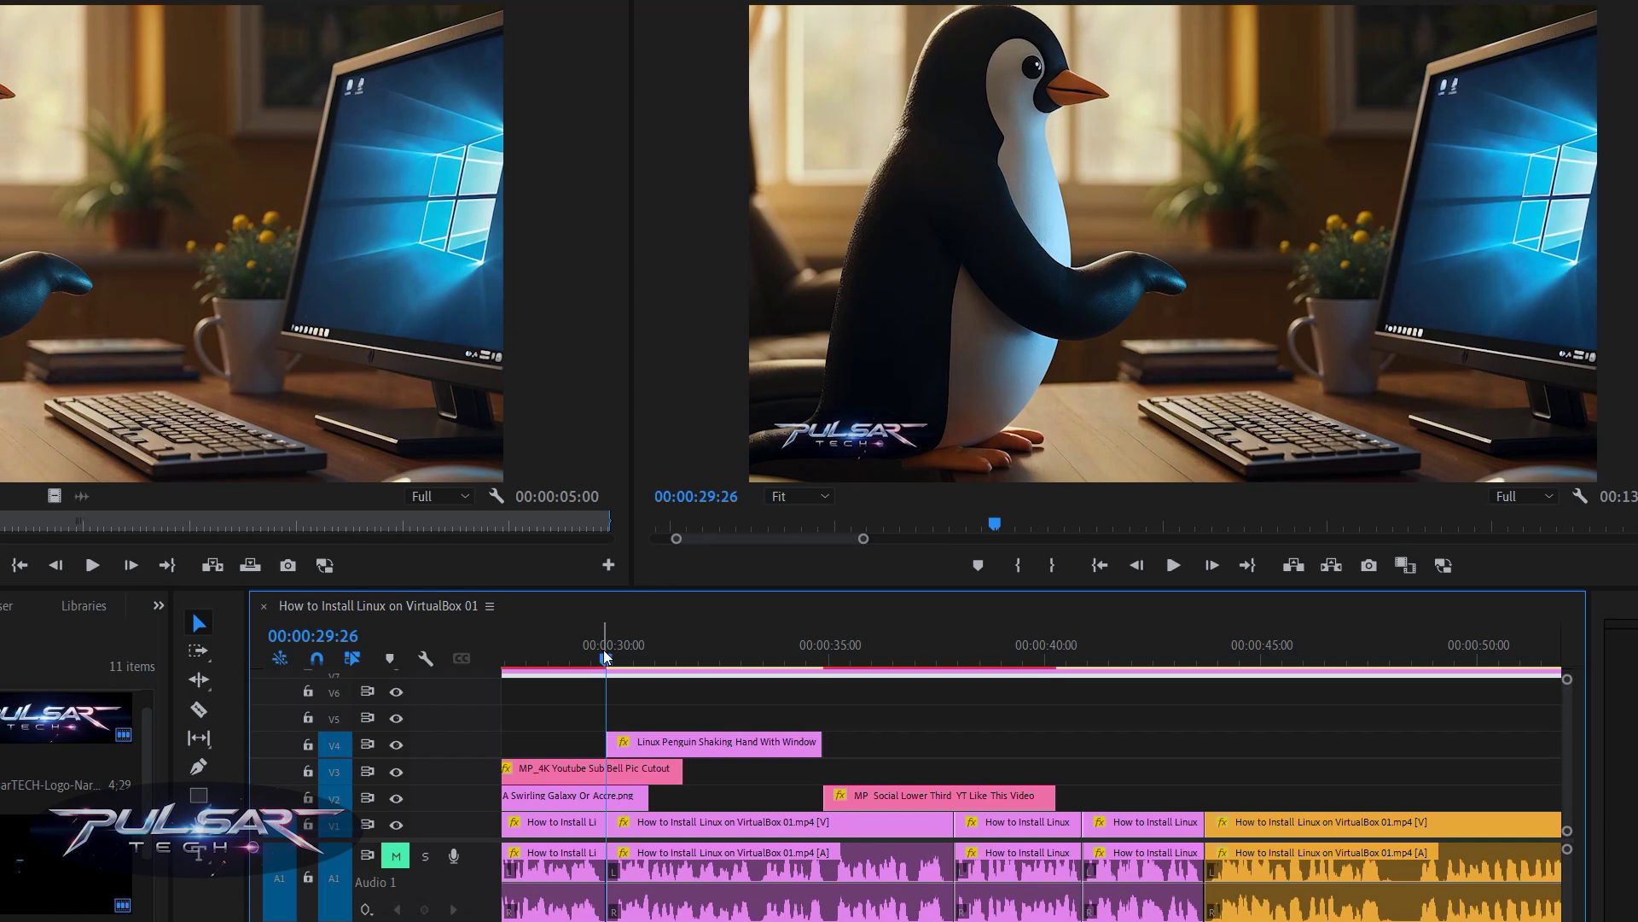
key(space)
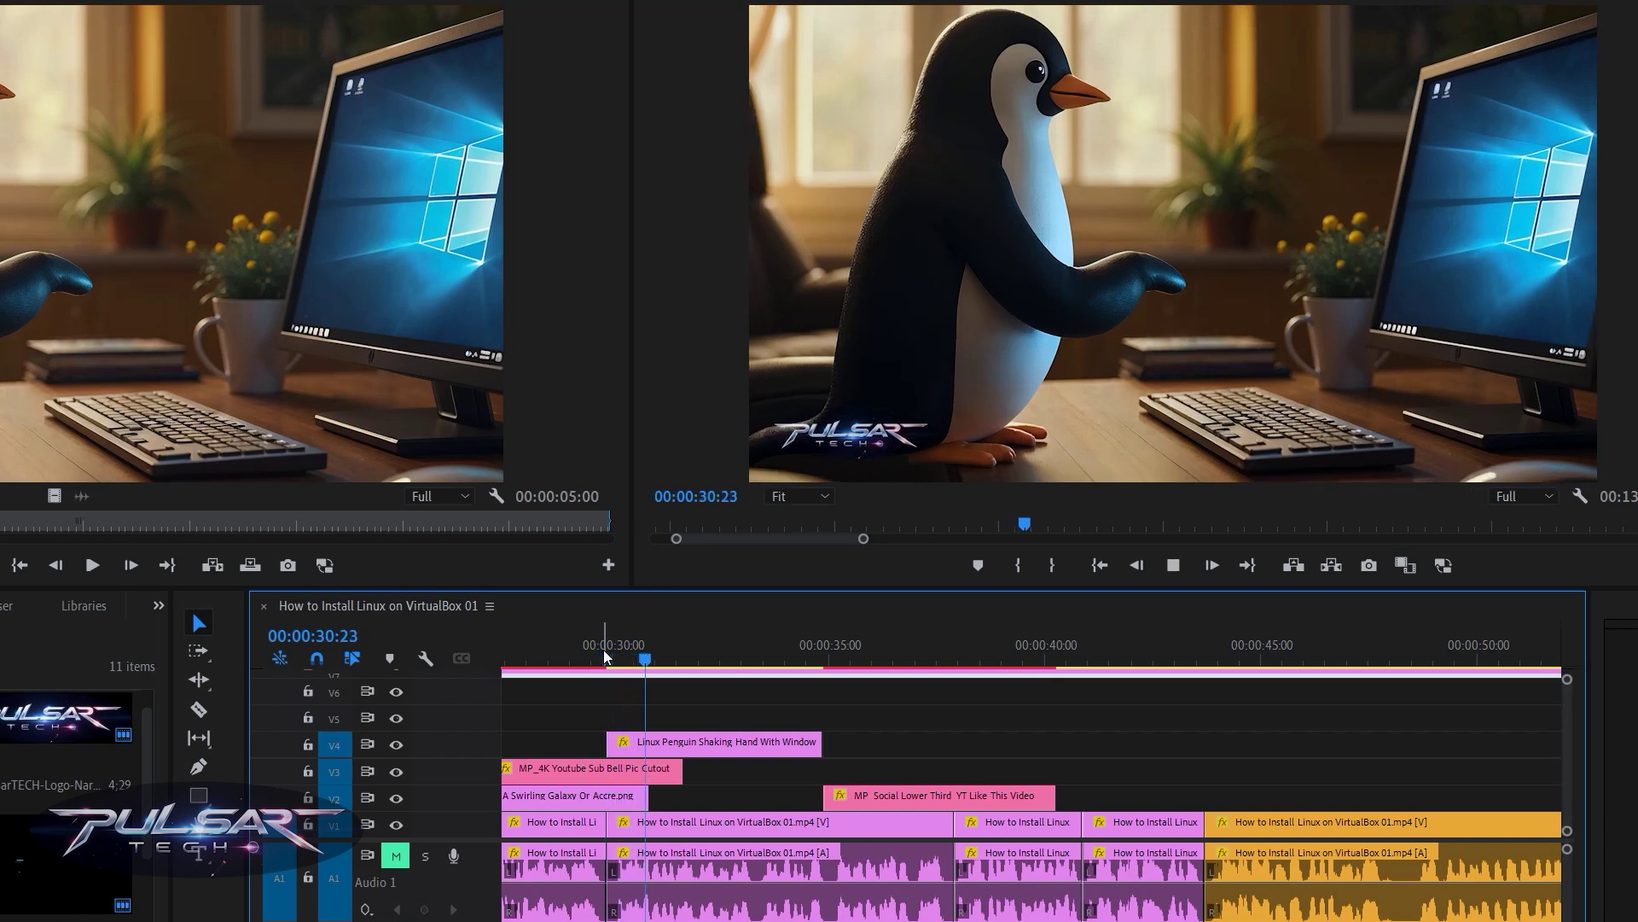
key(shift+5)
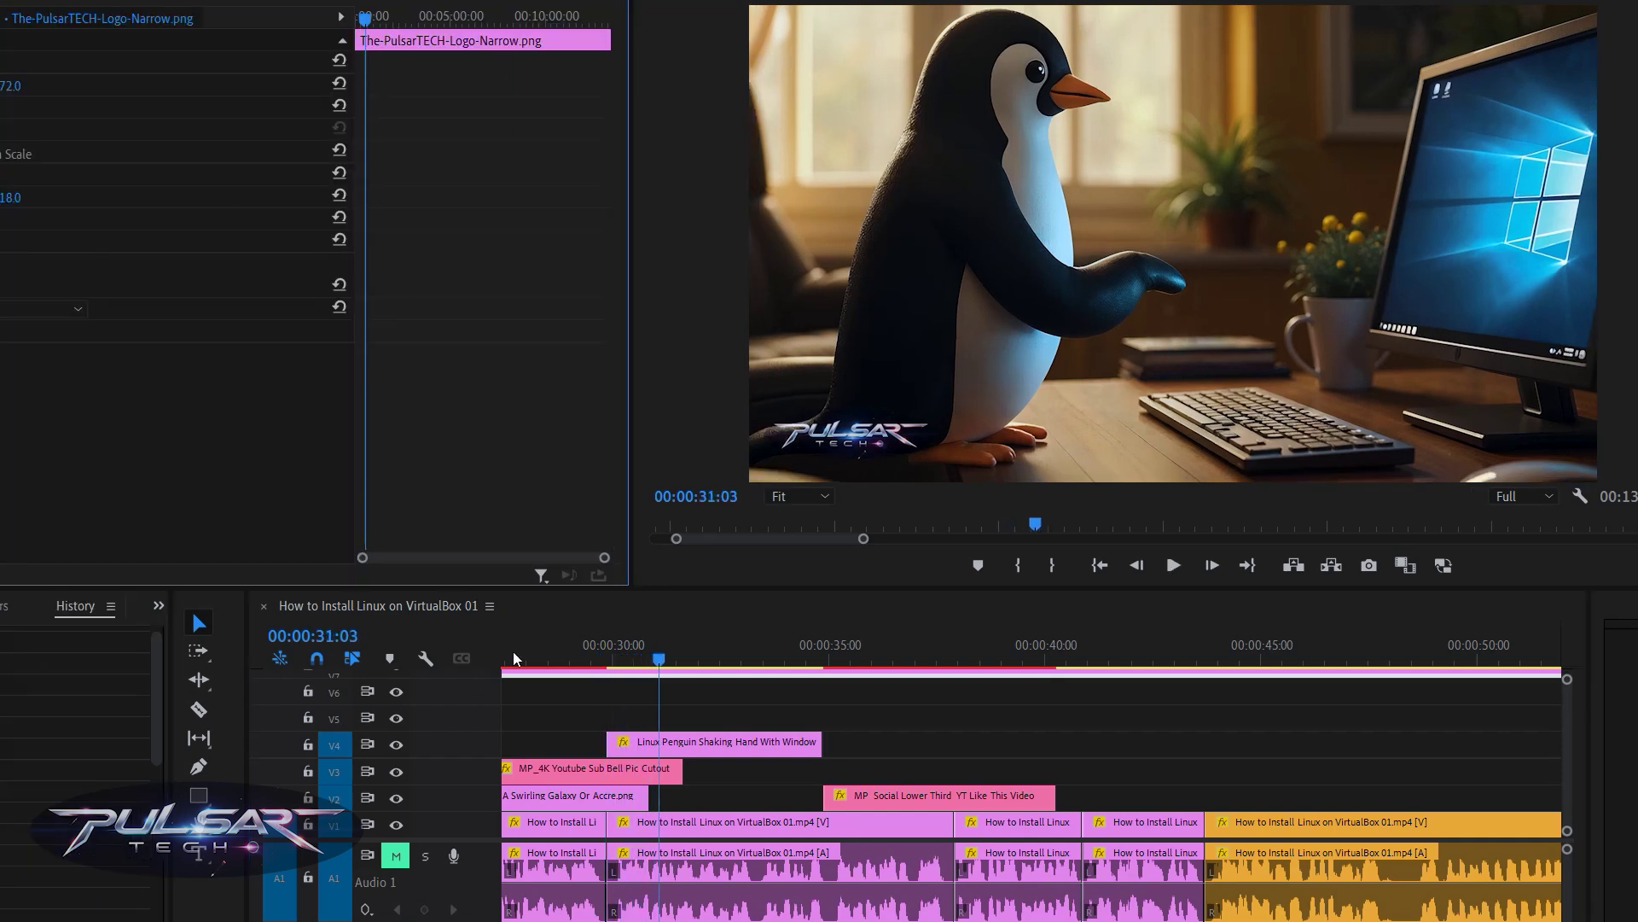
Select the Linux Penguin clip on V4 and scrub through its time in Effect Controls.
click(673, 750)
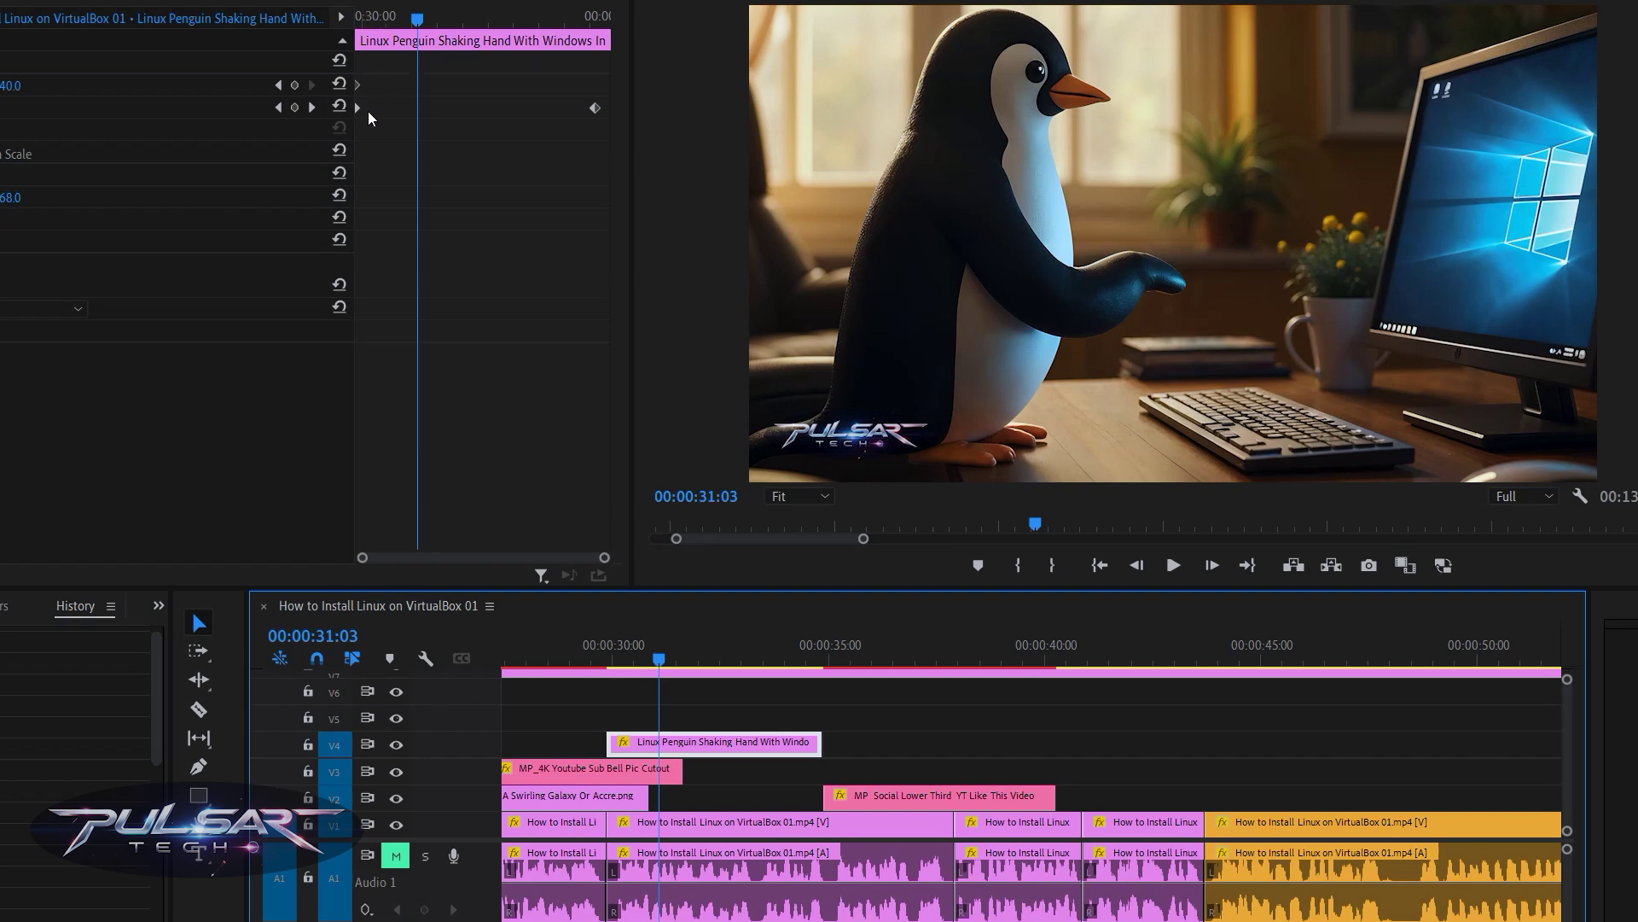
drag(360, 21, 430, 36)
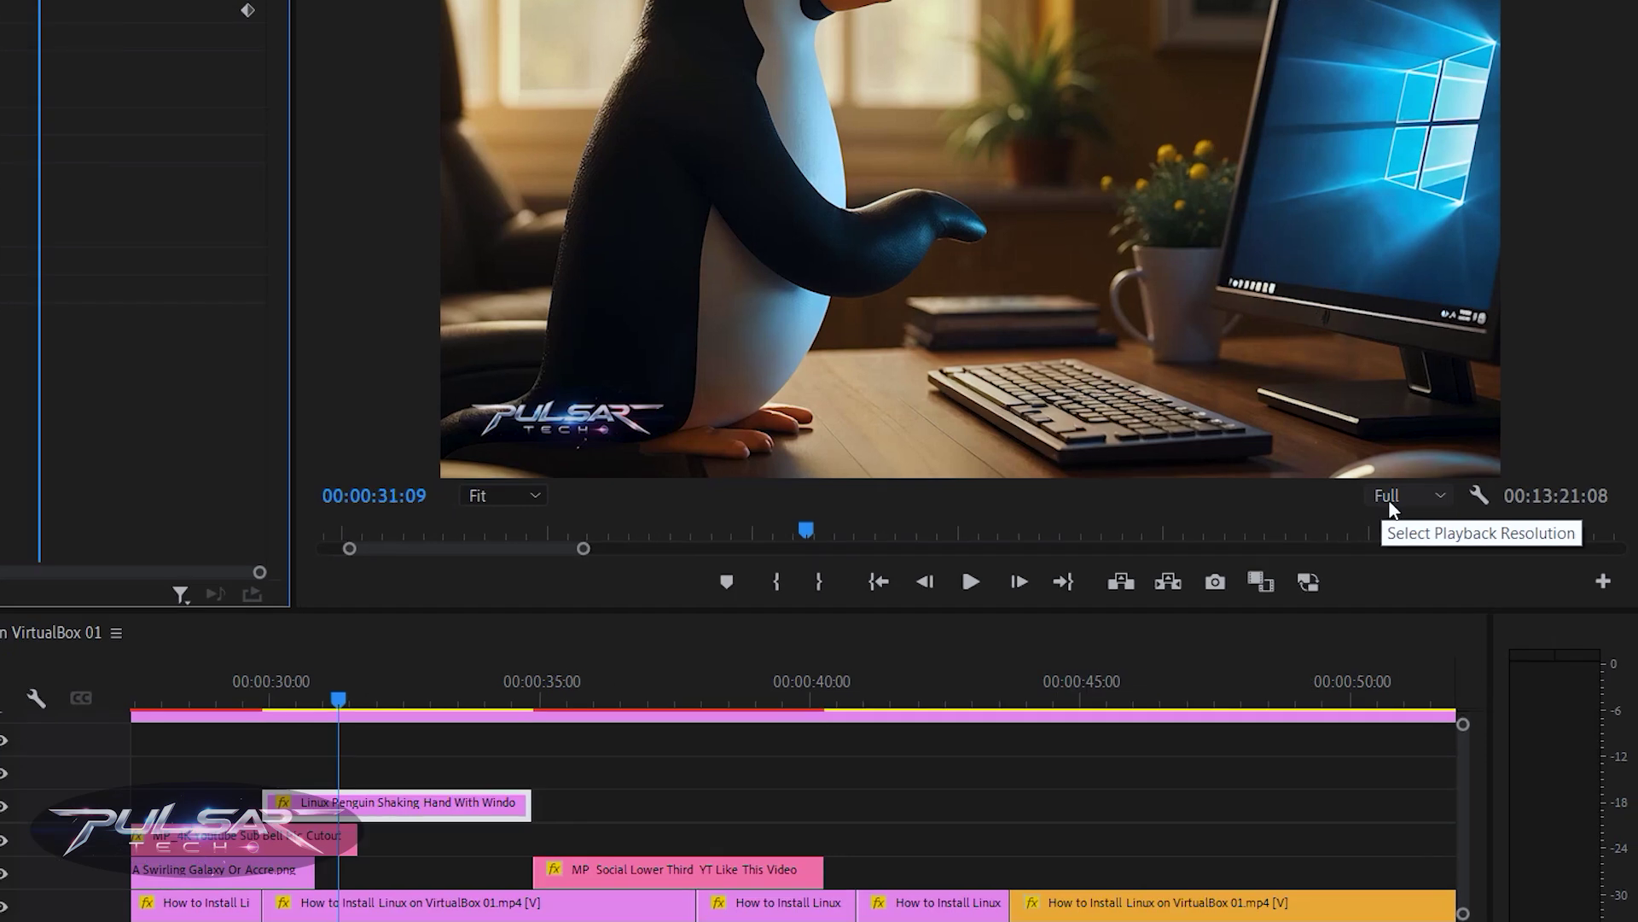
Set the Program Monitor playback resolution to 1/2 and play from about 29:24.
click(1408, 495)
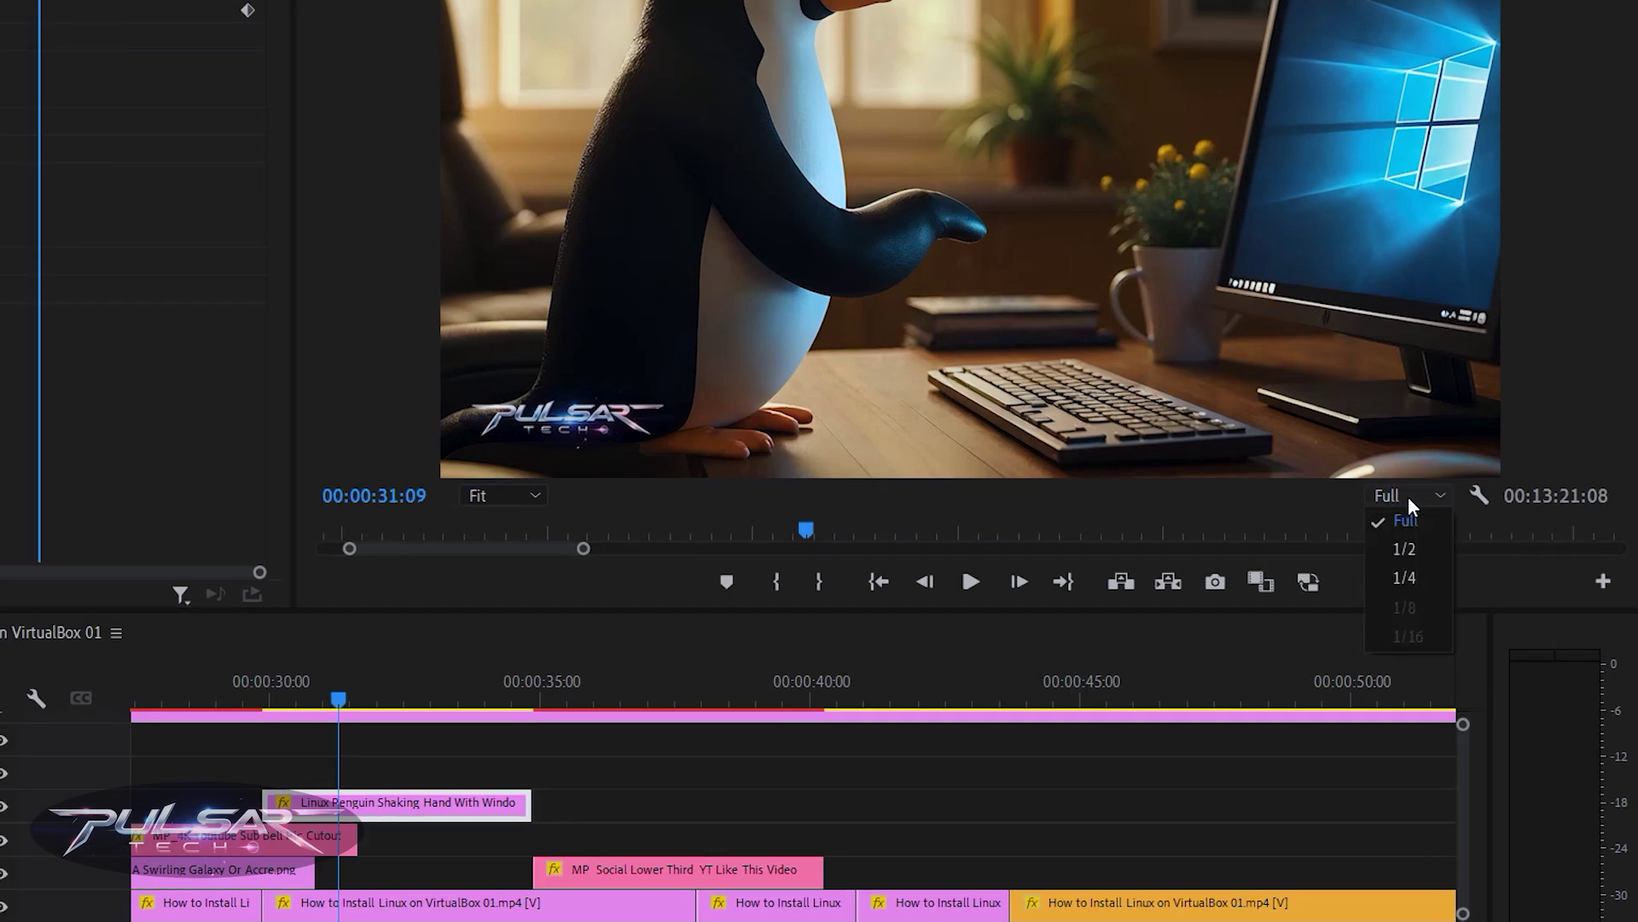
click(1386, 546)
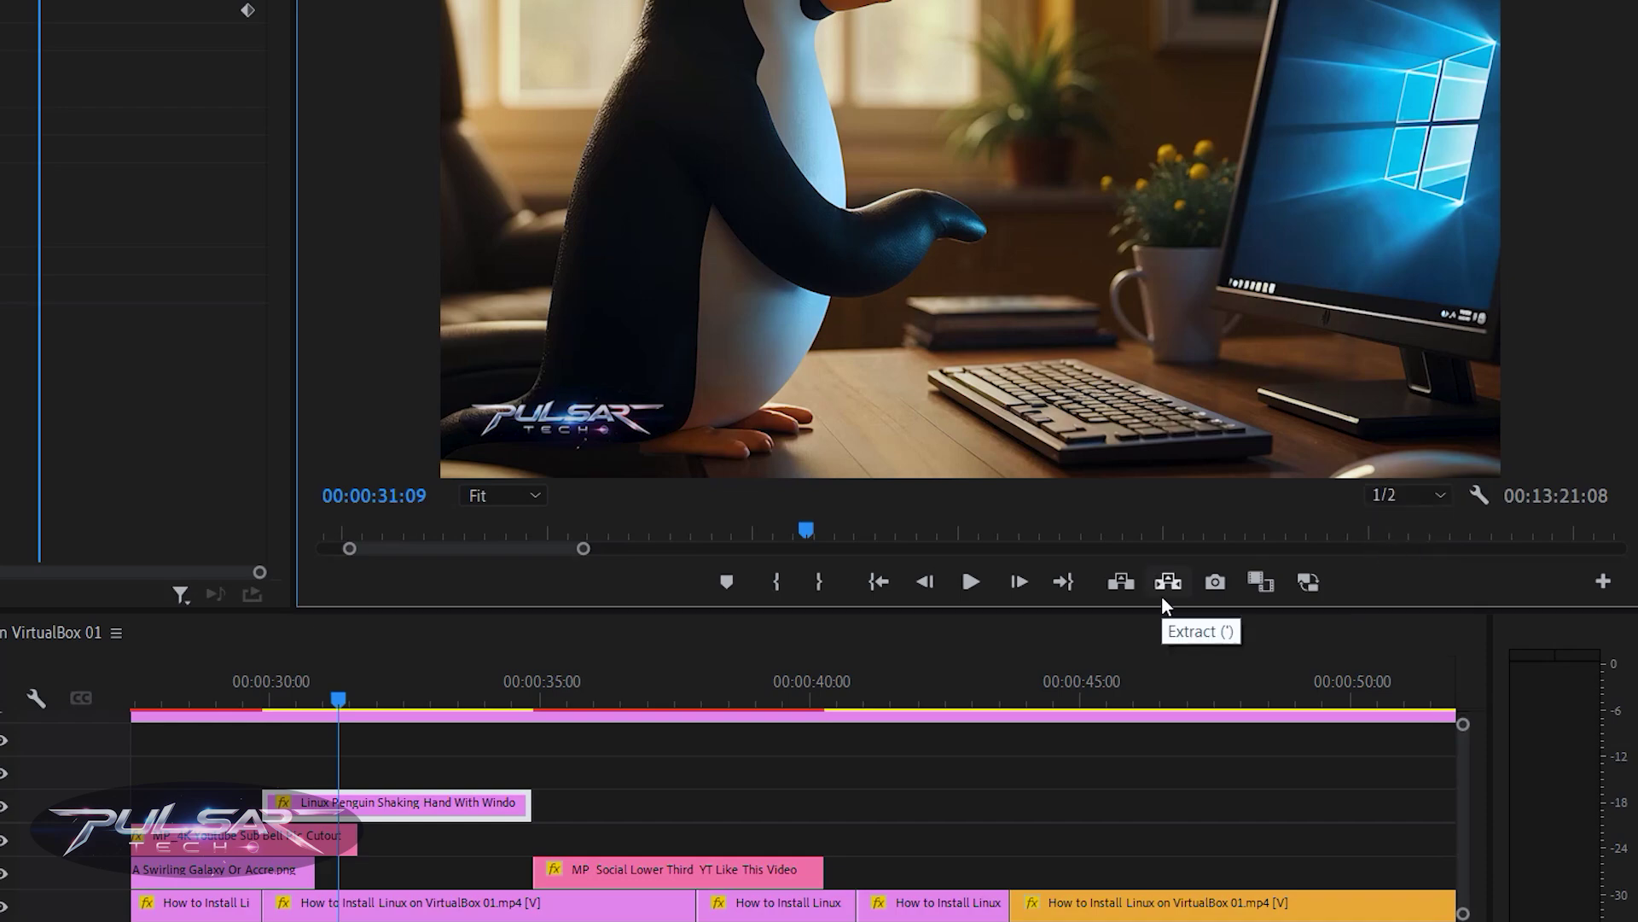
click(598, 655)
key(space)
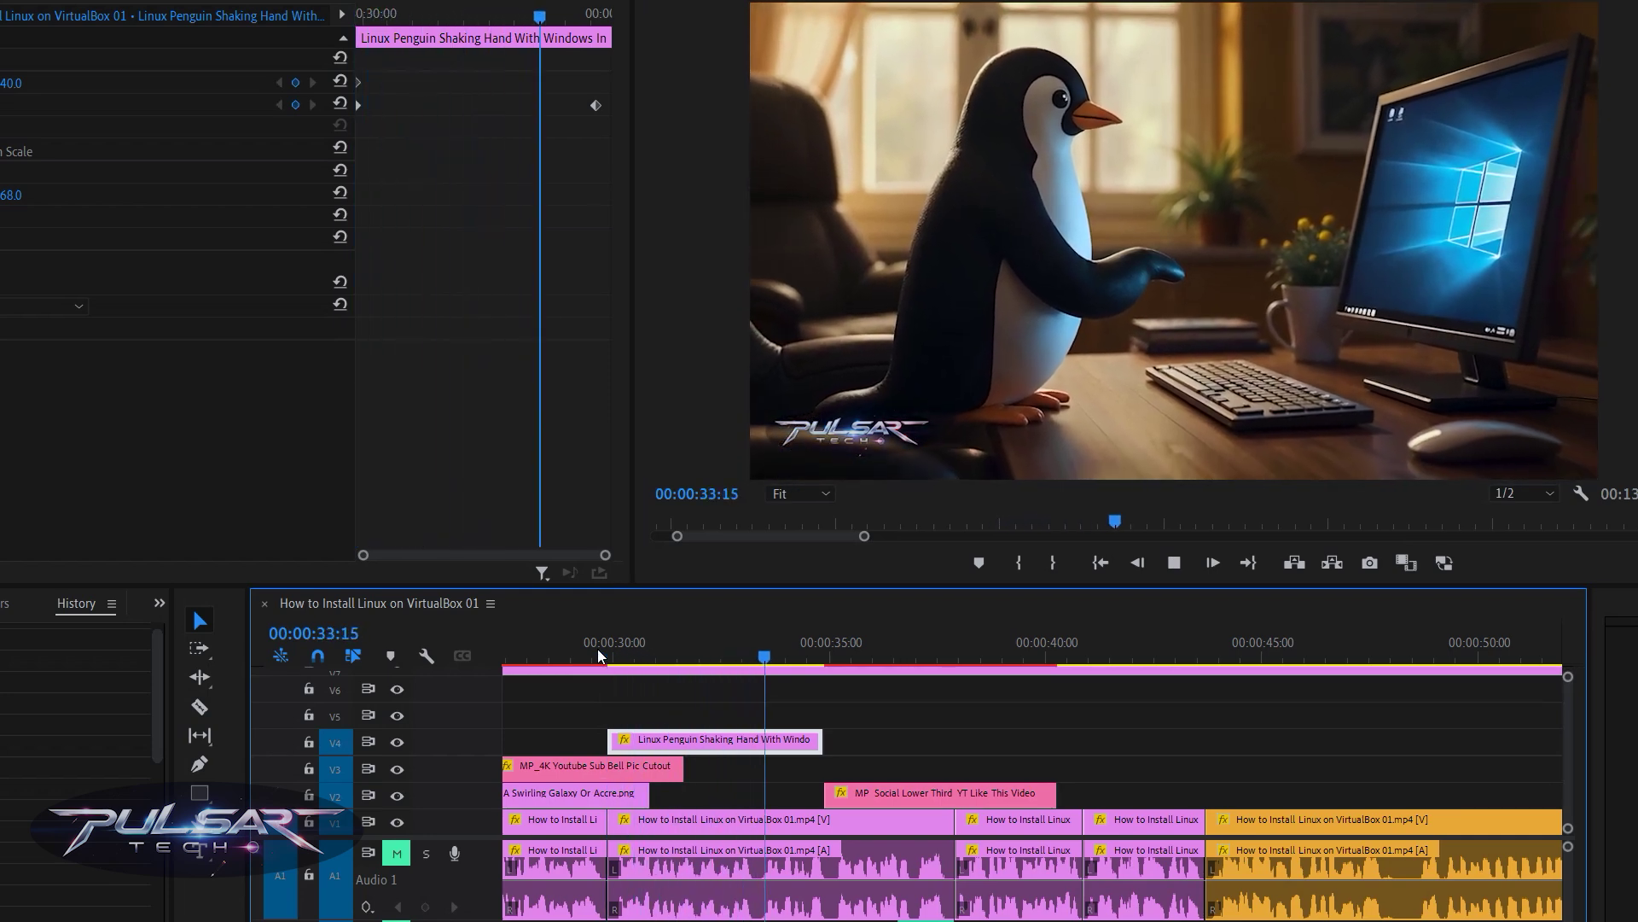
Replay the penguin section at 1/2 resolution from 29:26, stopping at 34:15.
key(space)
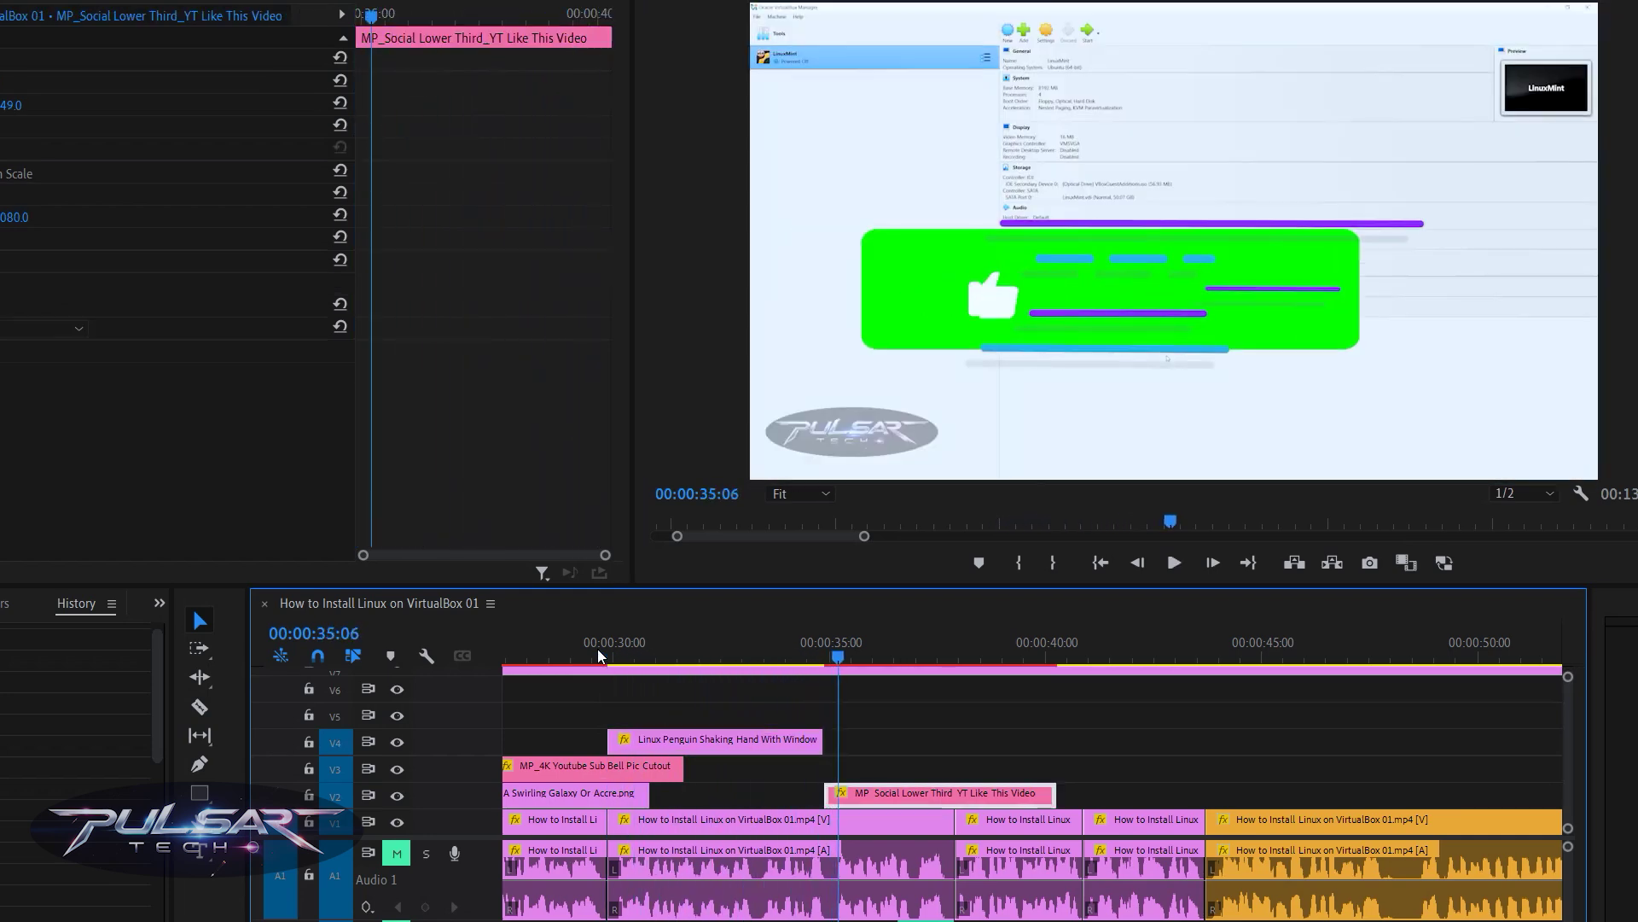
click(599, 656)
key(space)
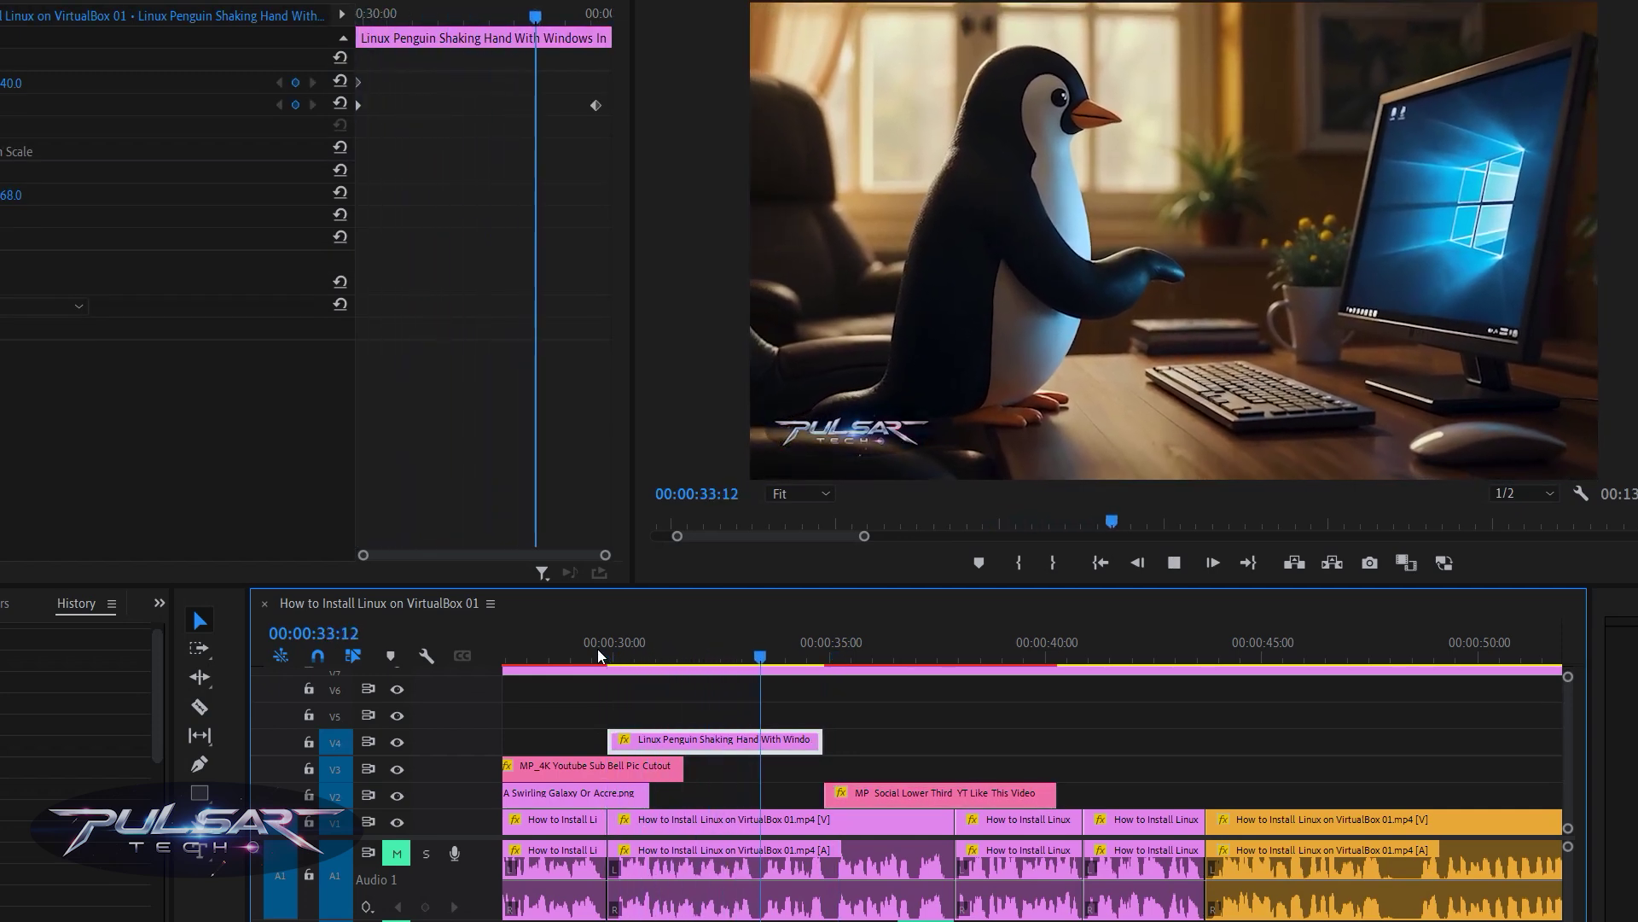
click(598, 655)
key(space)
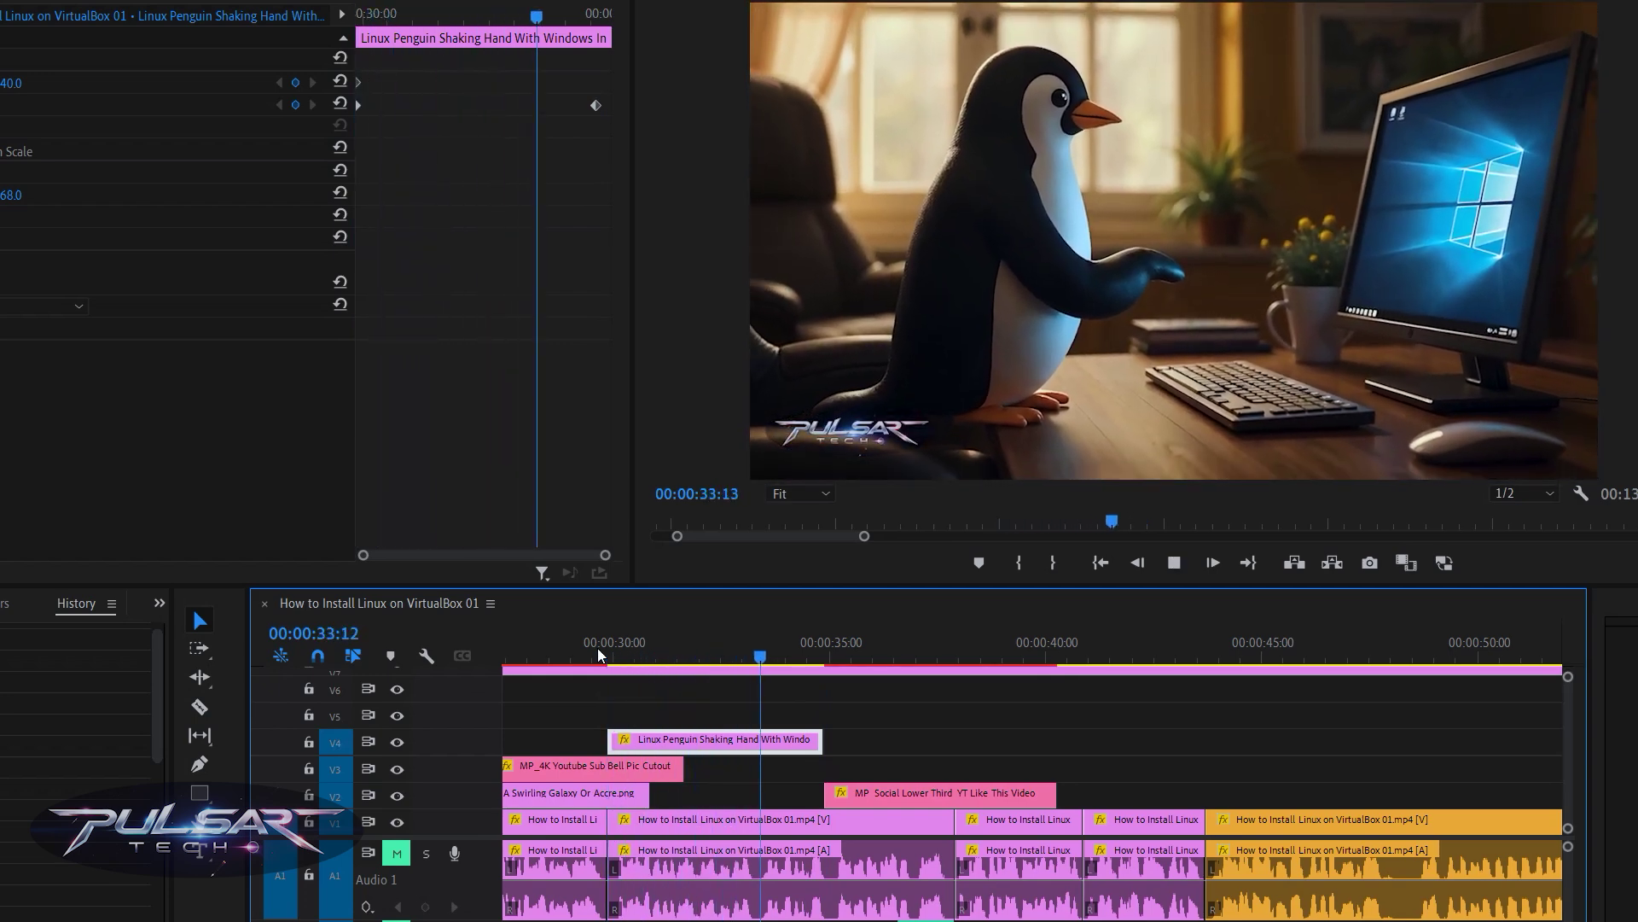
key(space)
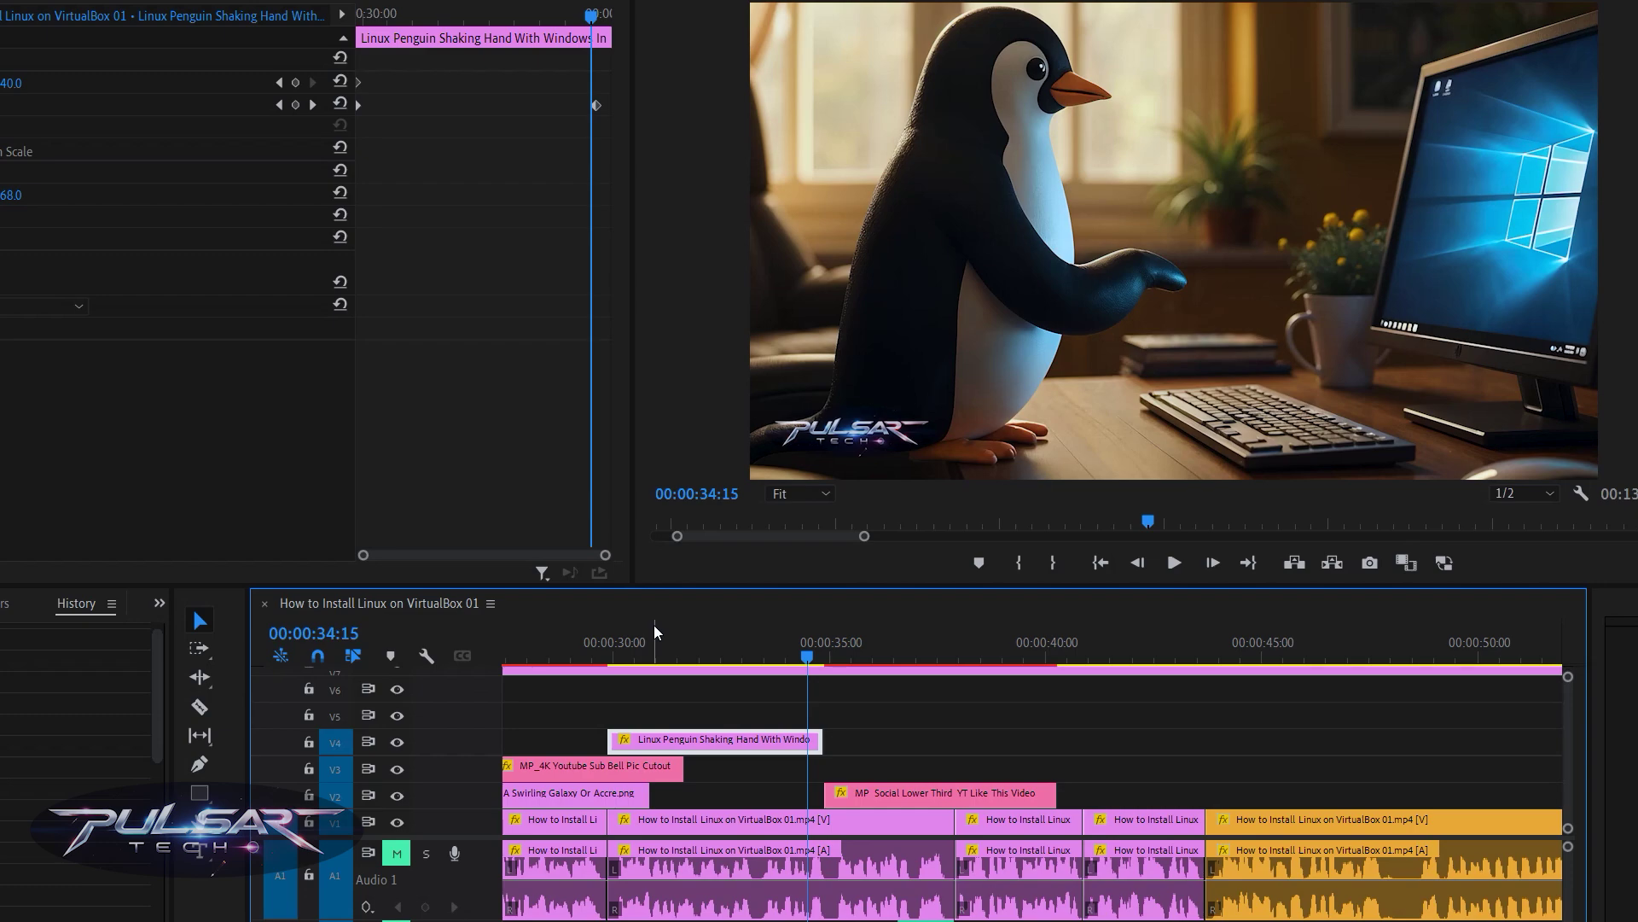
Turn off High Quality Playback, set playback resolution to Full, and play from about 29 seconds.
click(683, 821)
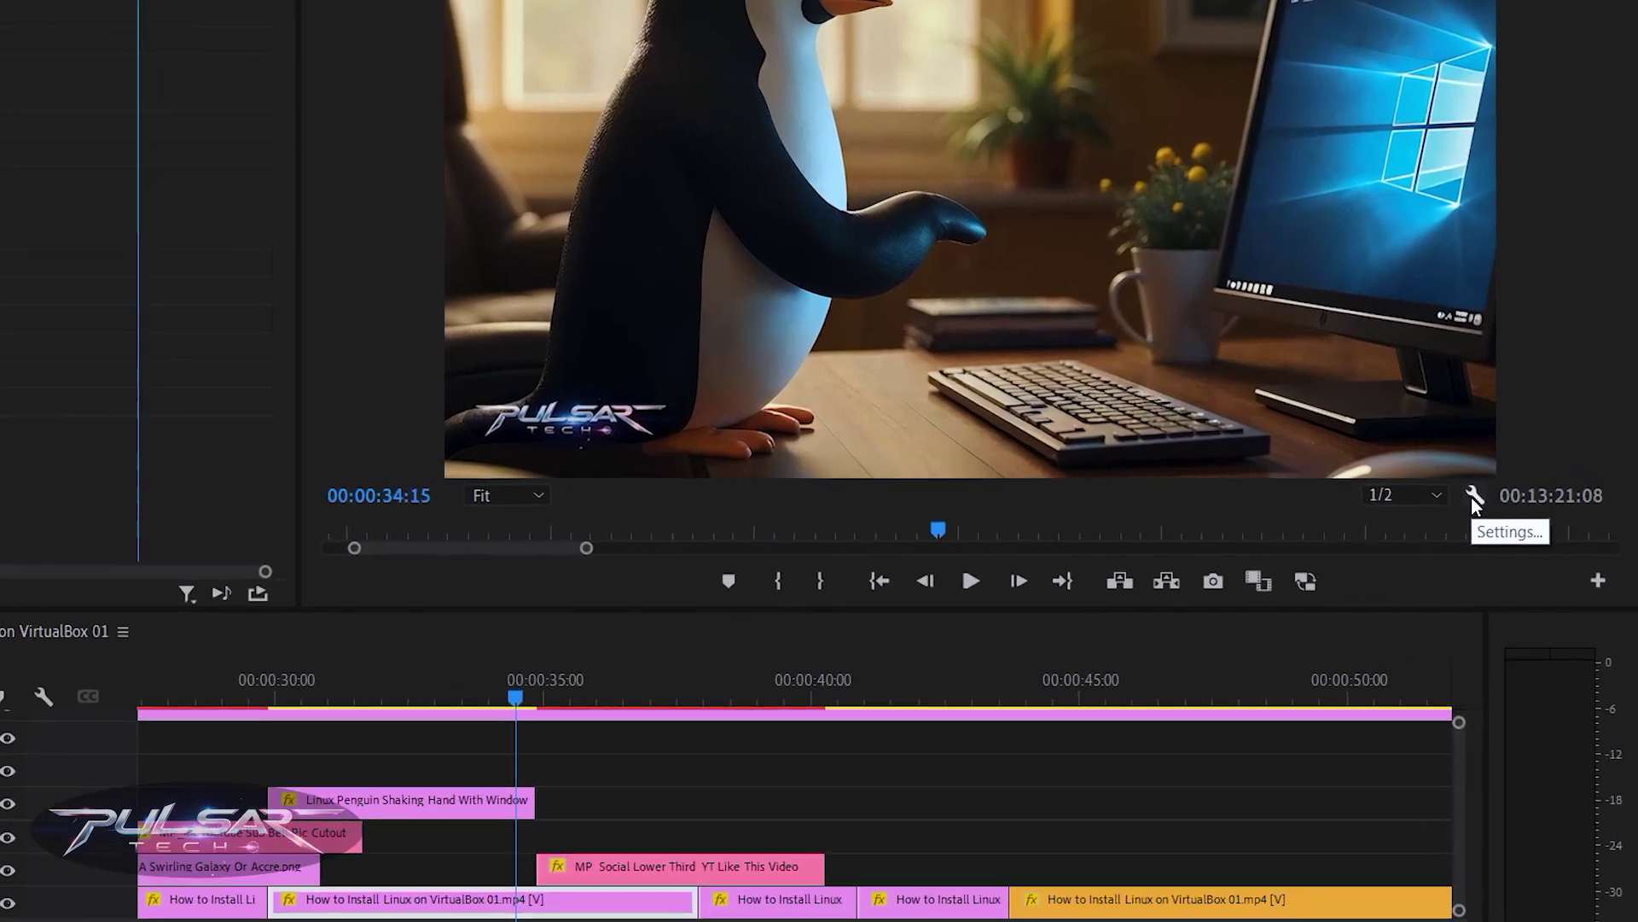
click(1468, 498)
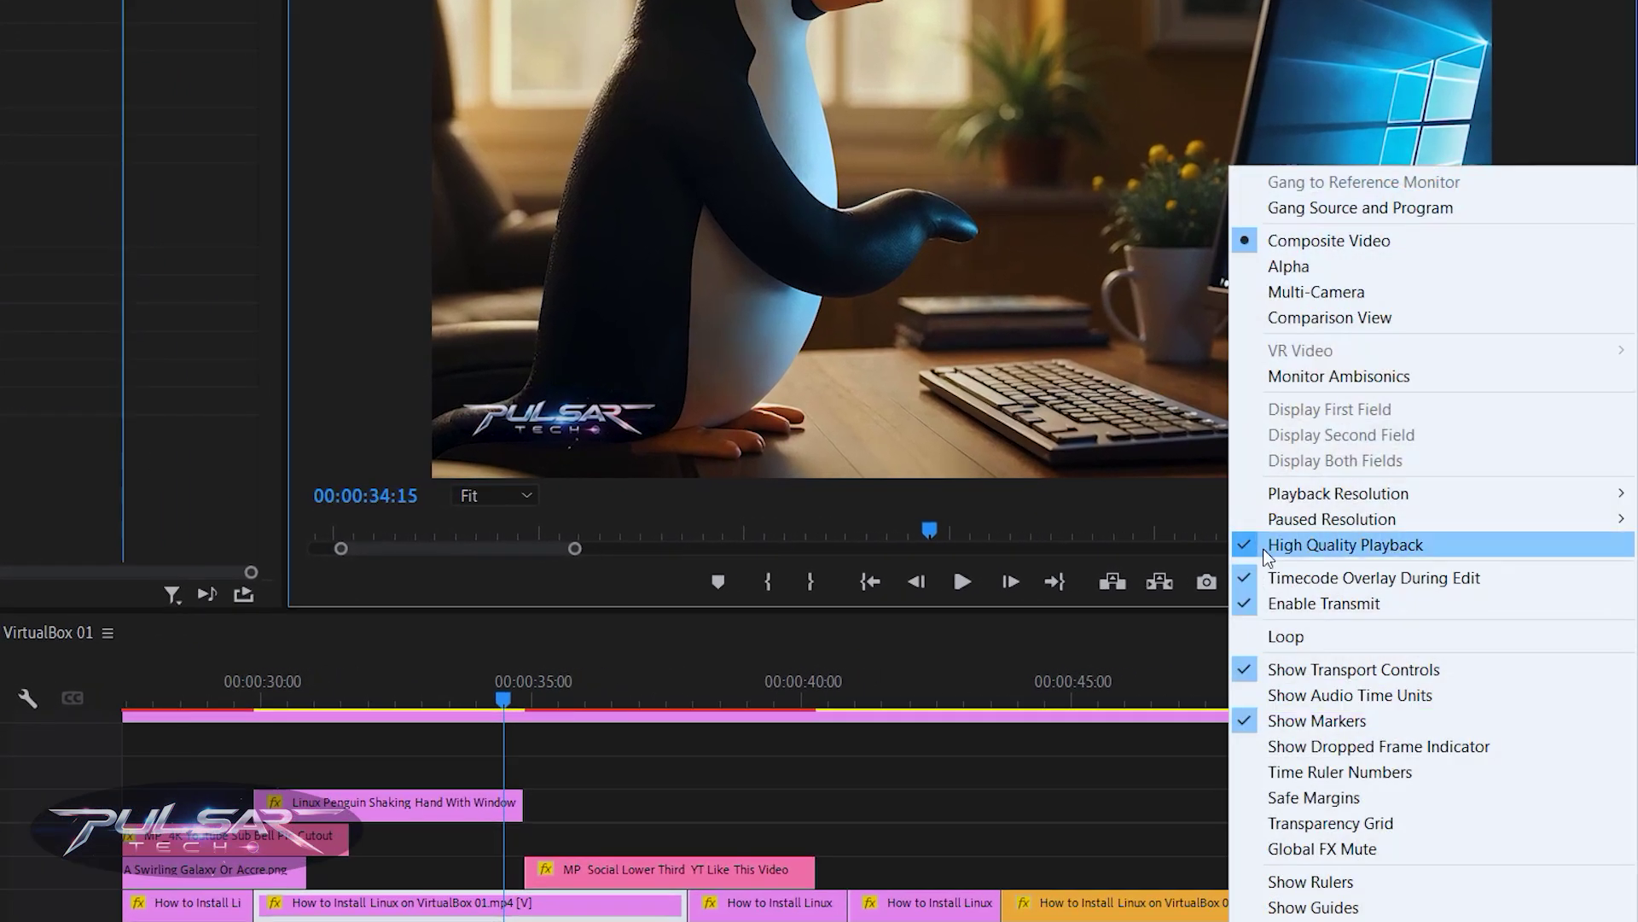
click(1412, 548)
click(1374, 497)
click(1371, 517)
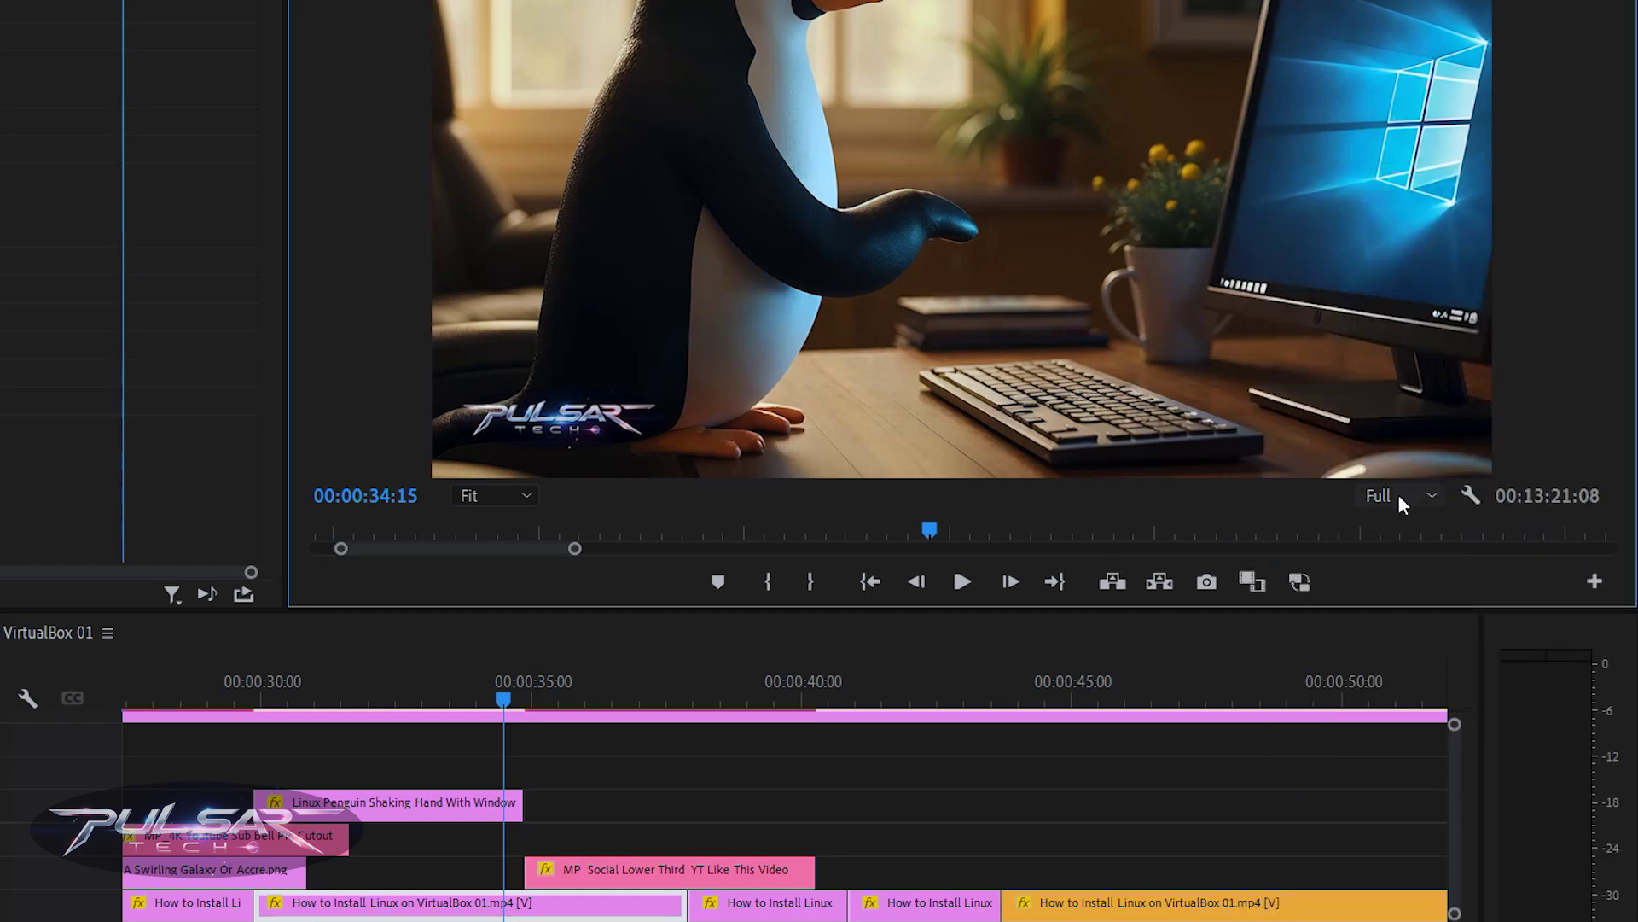
click(1473, 494)
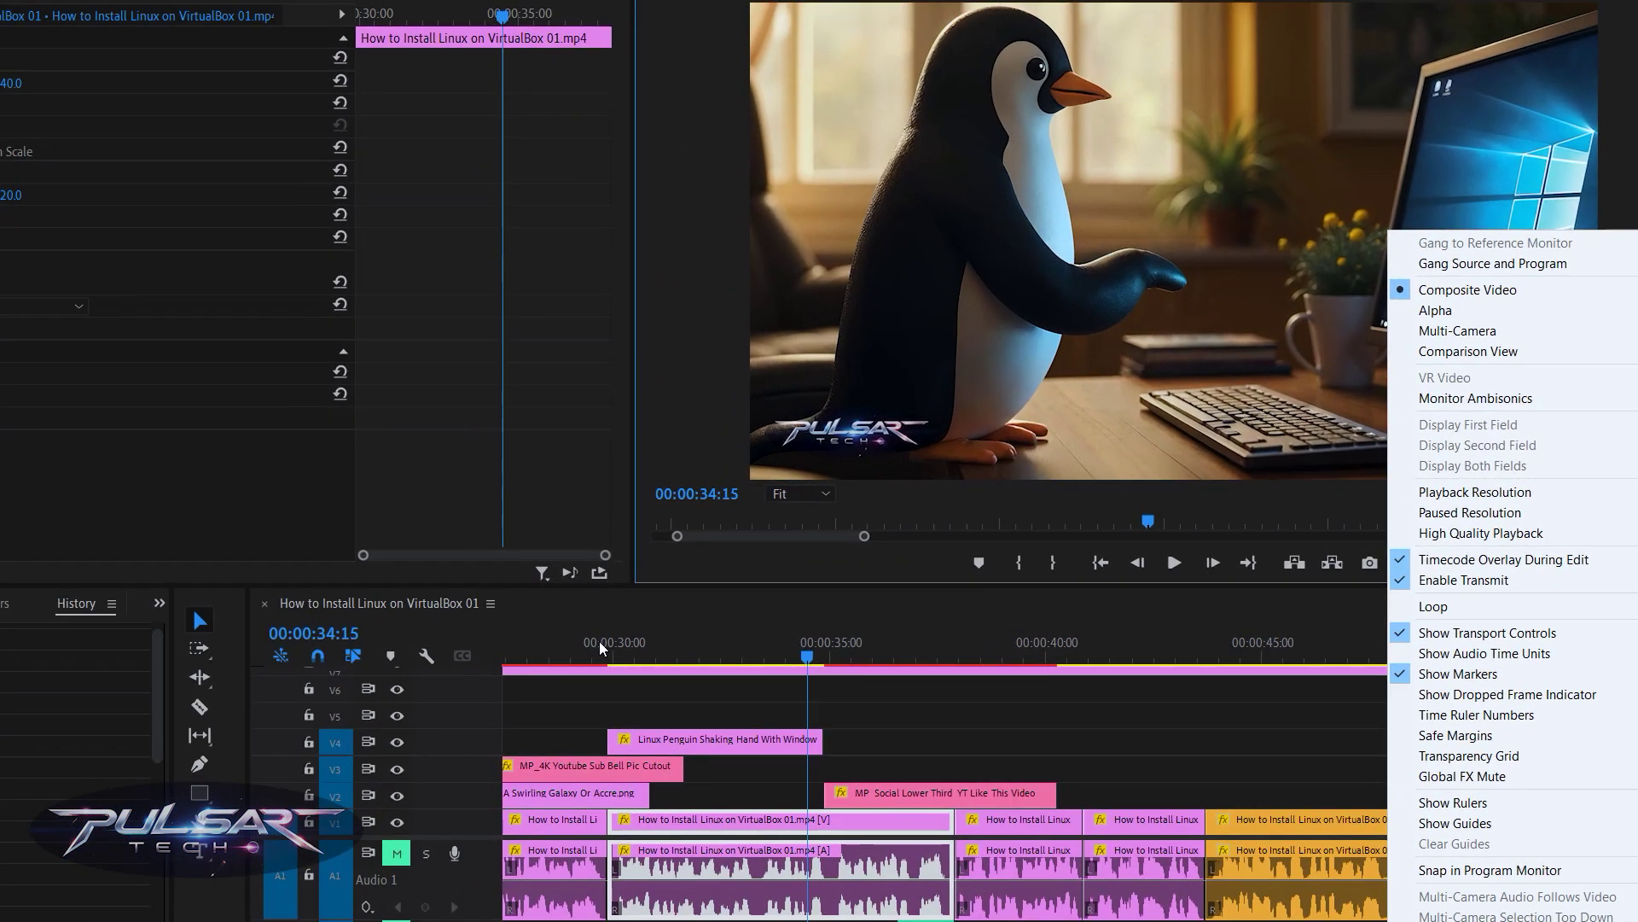
click(255, 696)
key(space)
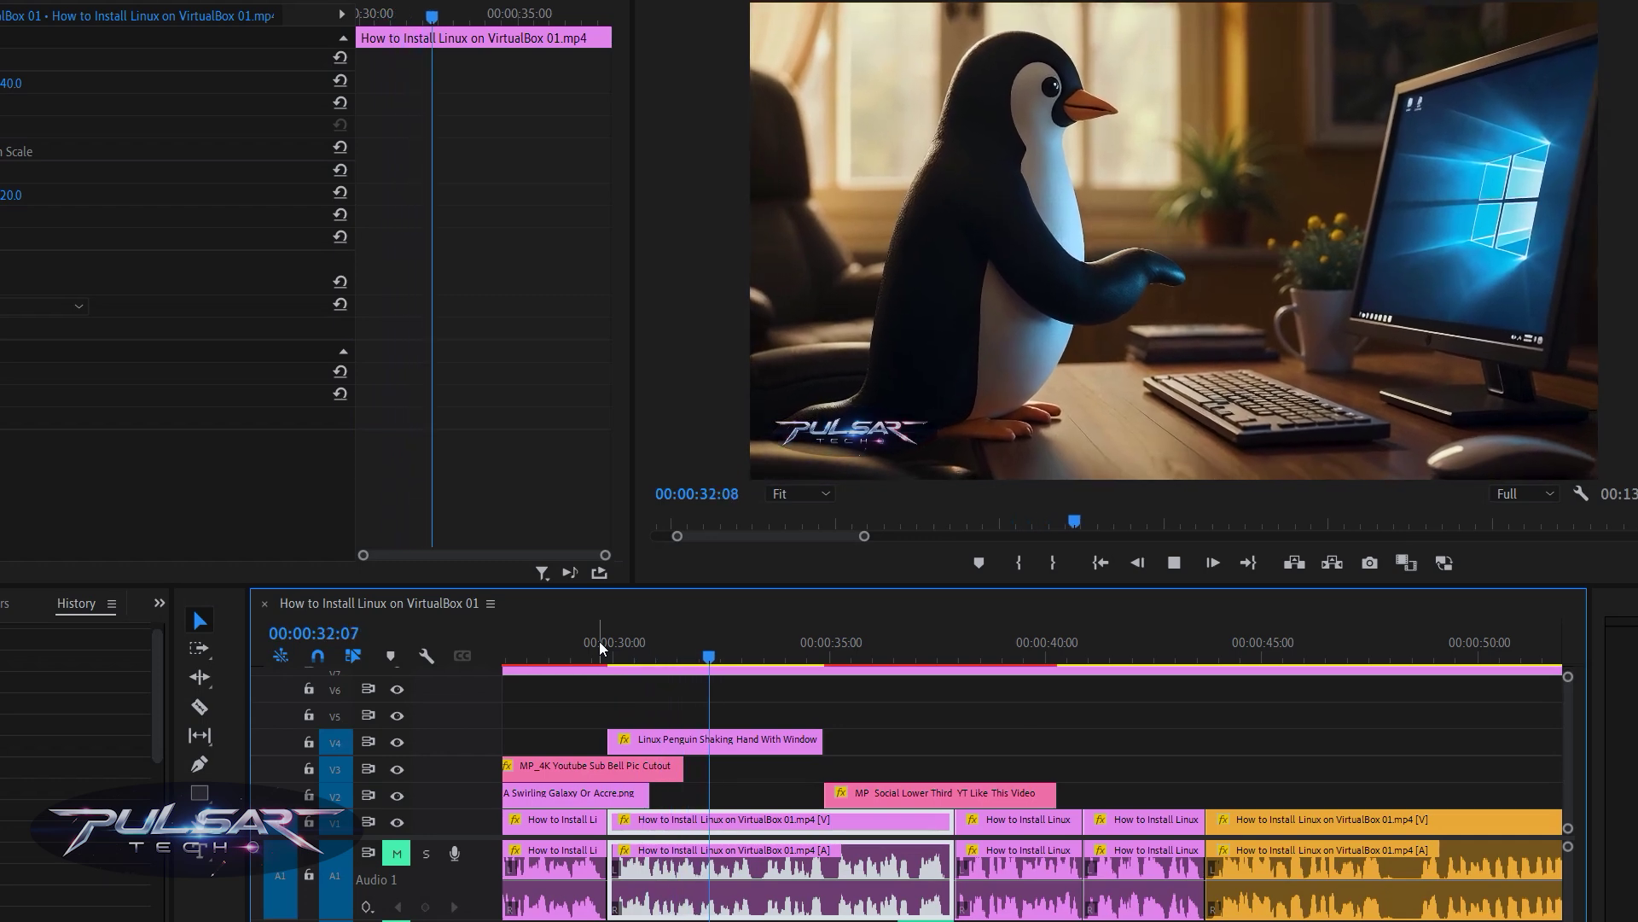
Replay the section from about 29 seconds twice at Full resolution, stopping at 34:15.
click(594, 657)
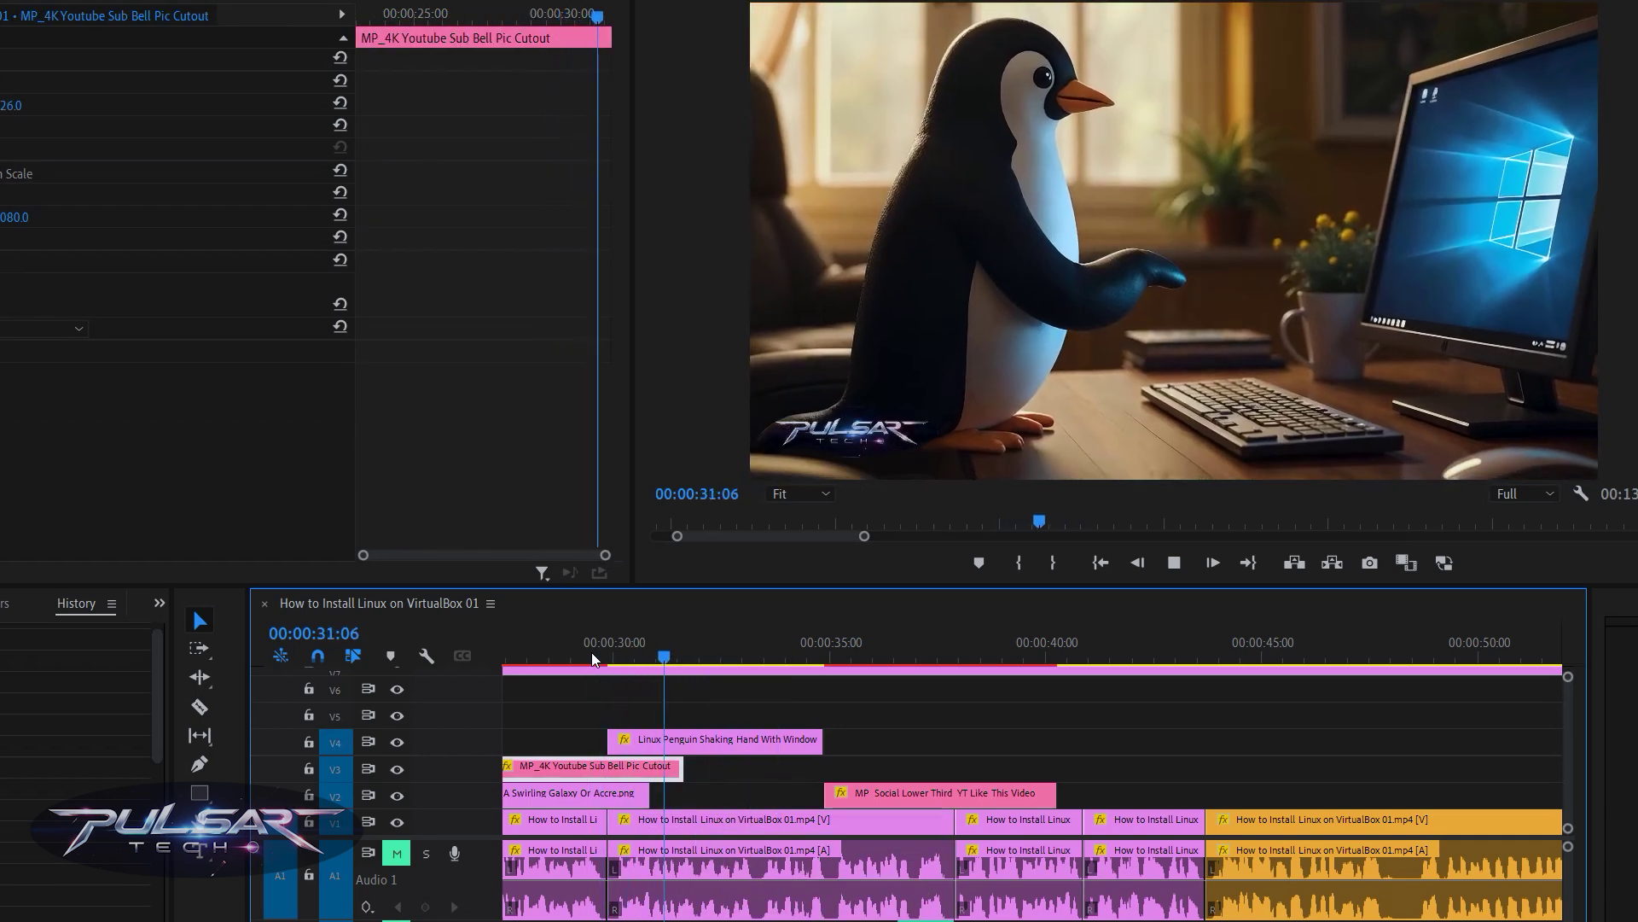
click(594, 657)
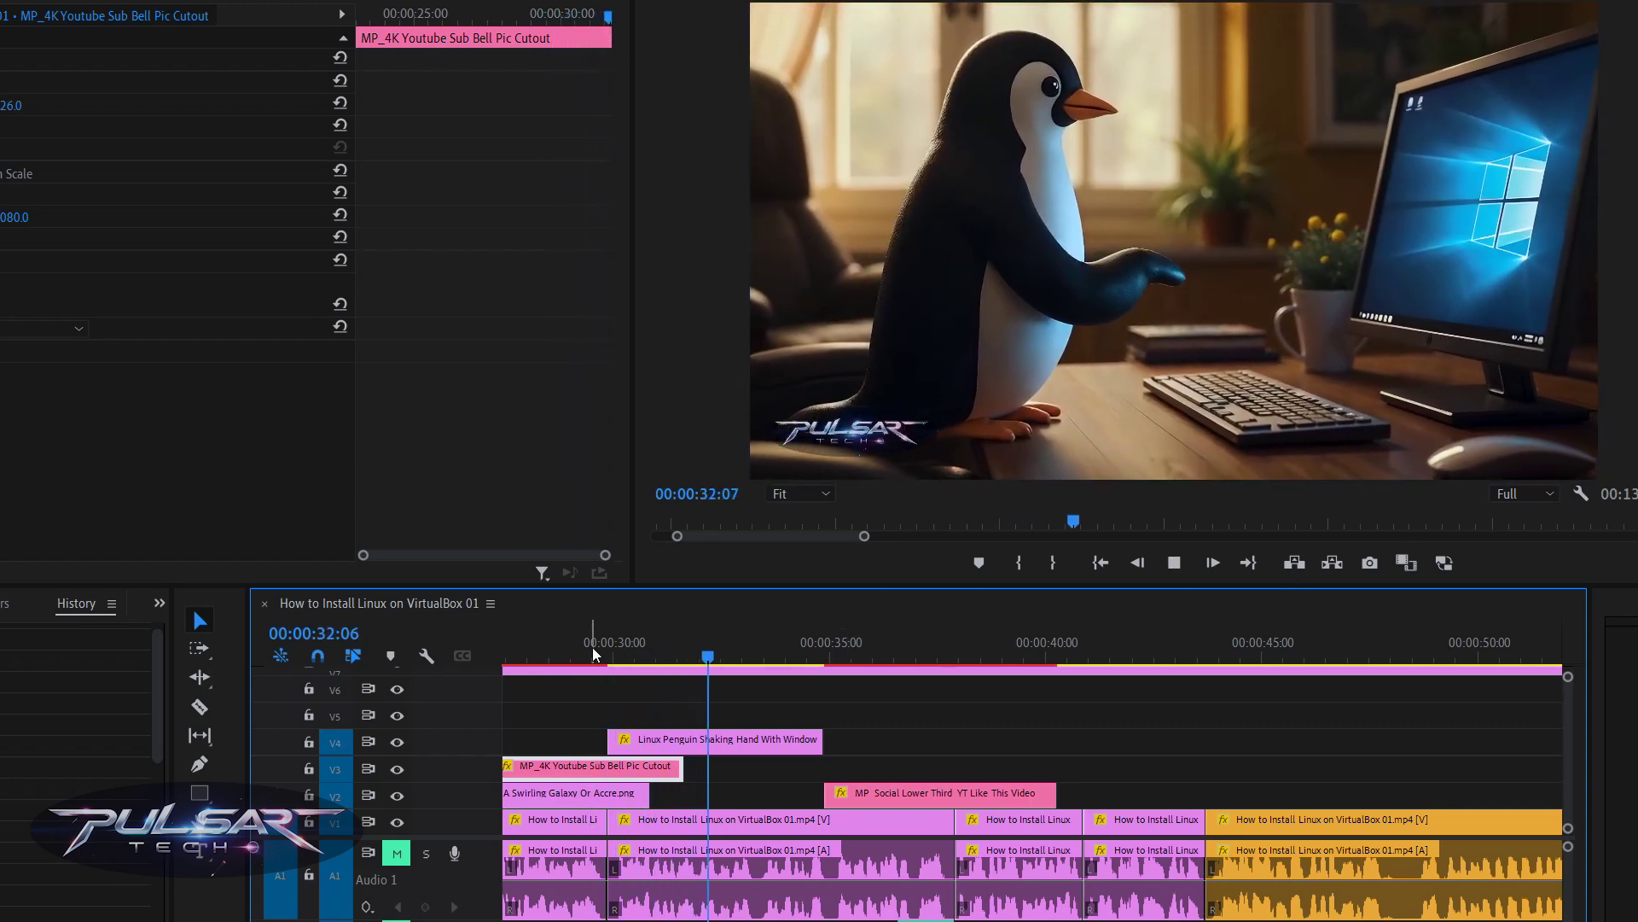
key(space)
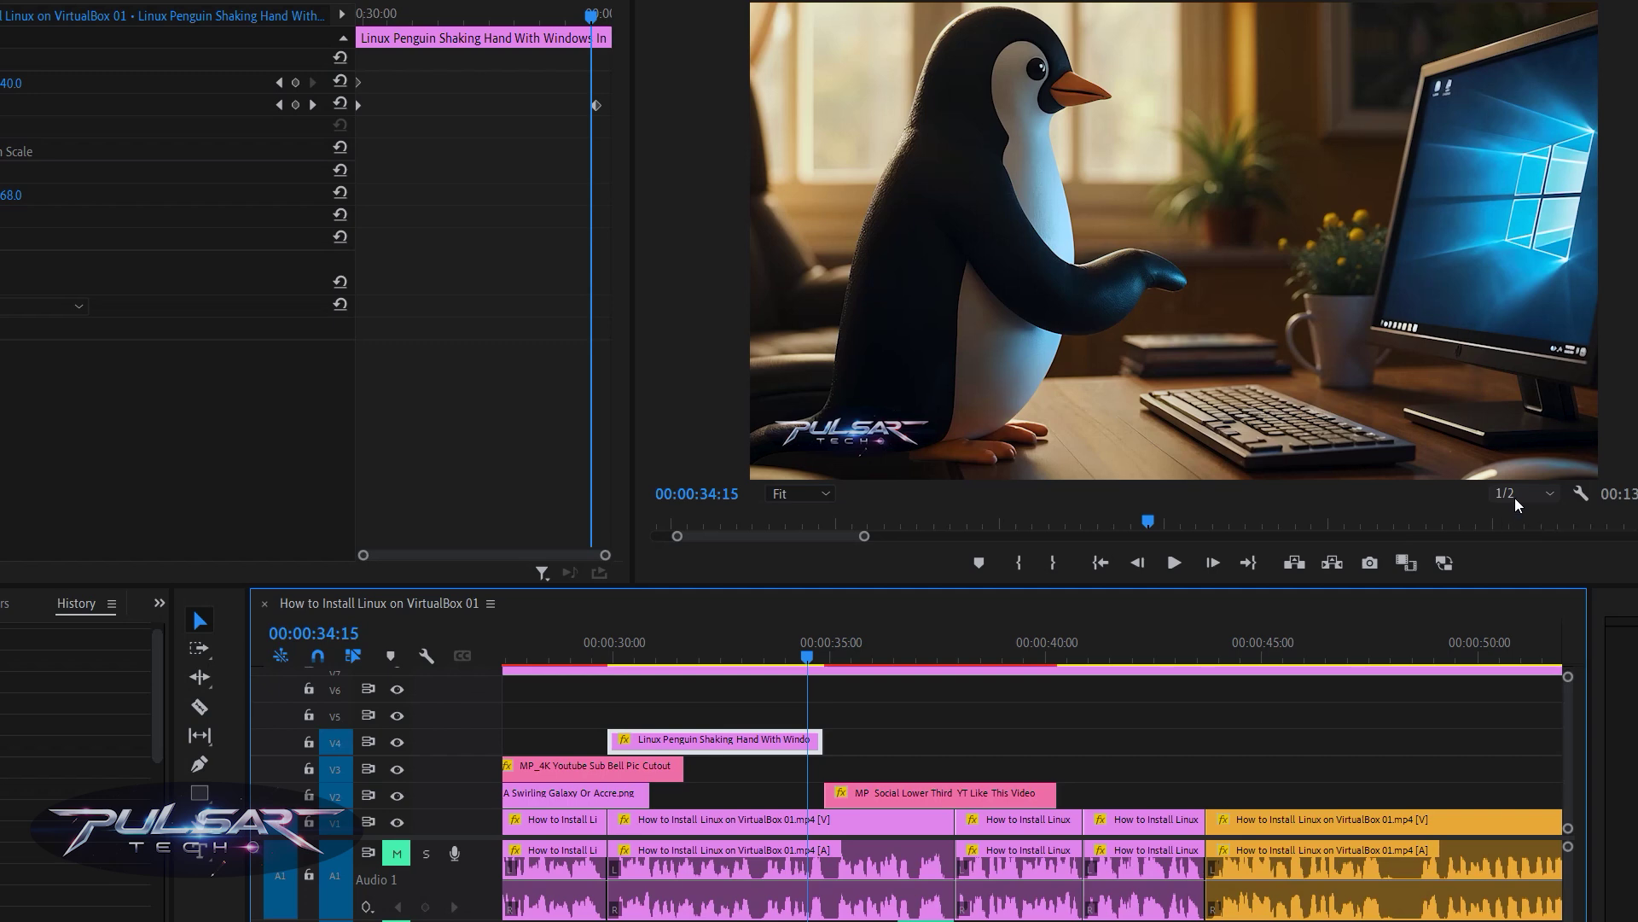
Open Properties for How to Install Linux on VirtualBox 01.mp4 and highlight its 30.00 fps and 2560 x 1440 values.
right_click(670, 832)
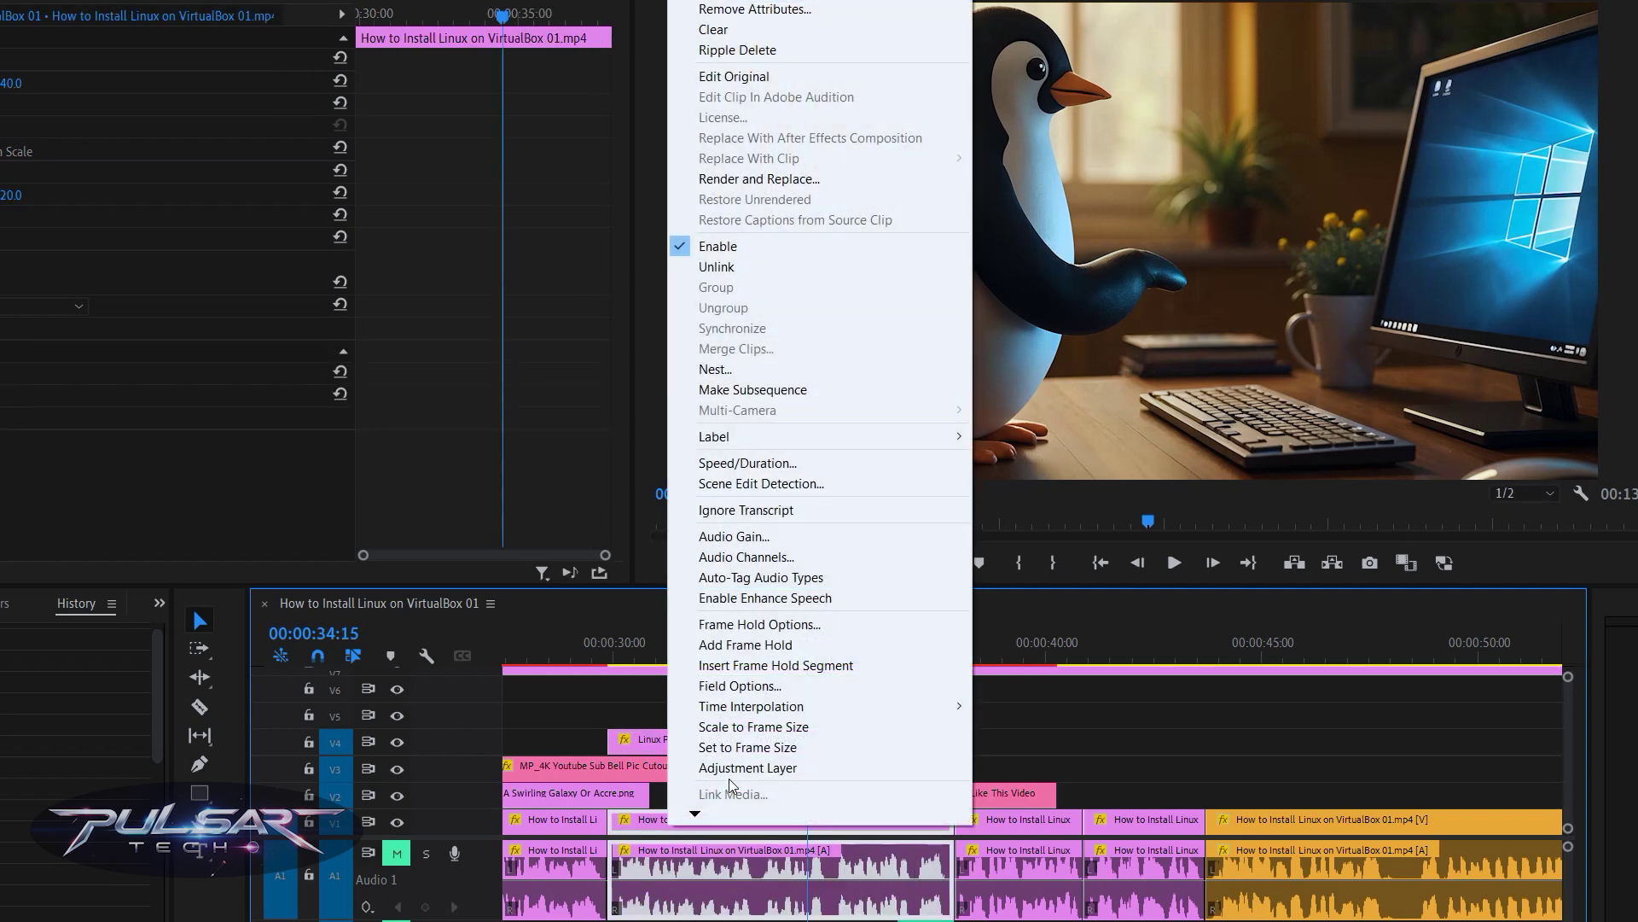
scroll(722, 794, down, 3)
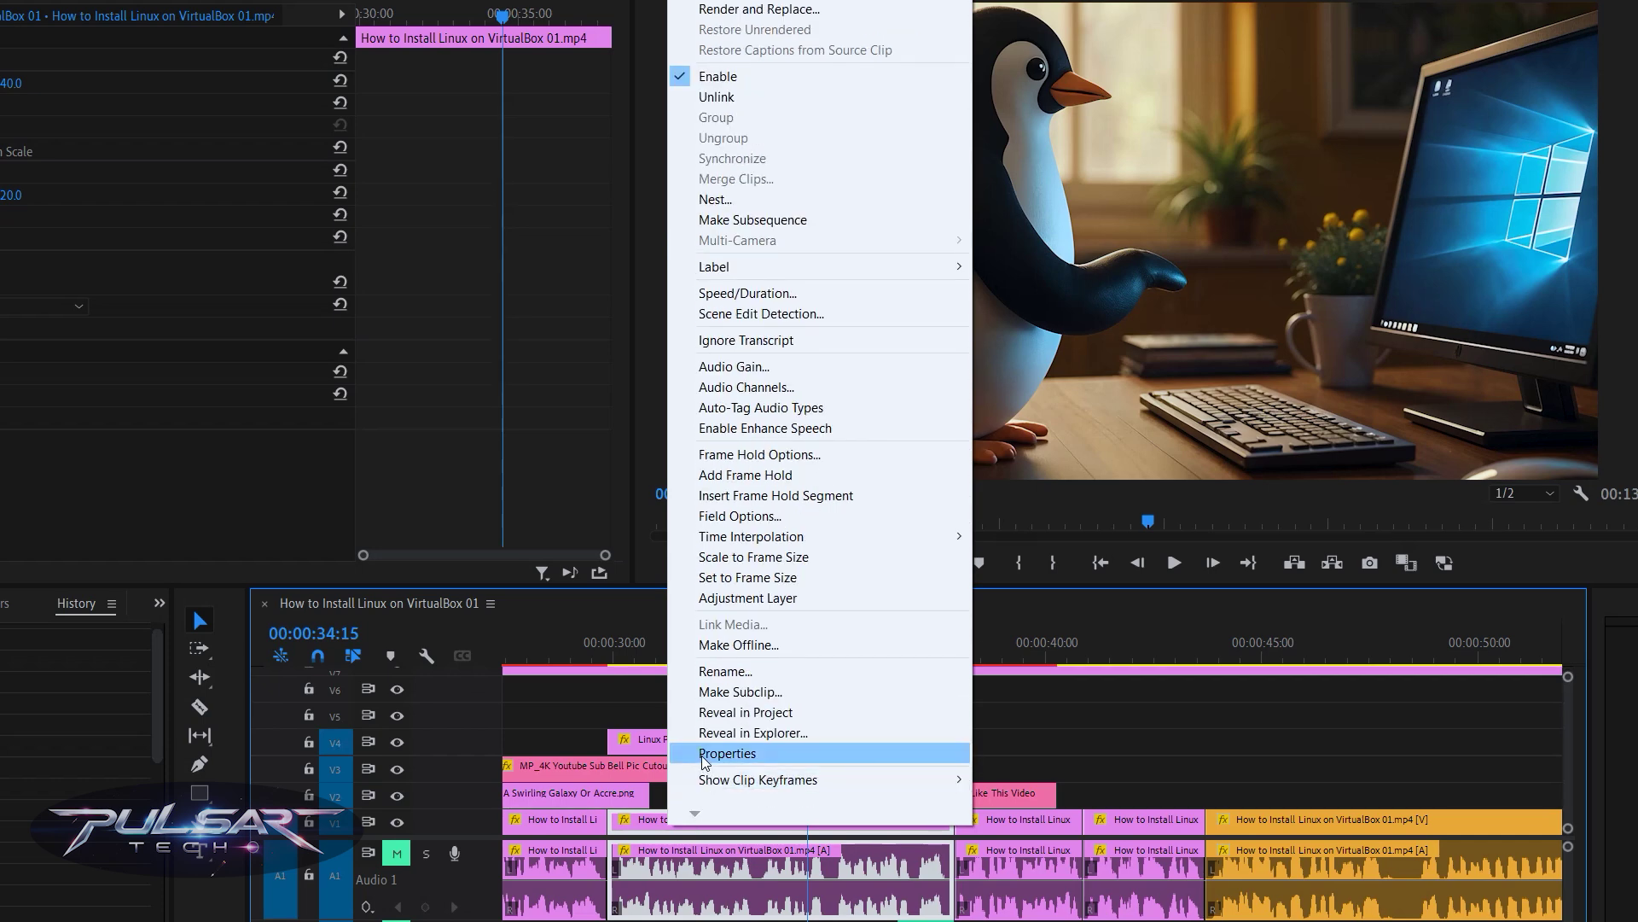
click(725, 754)
double_click(711, 517)
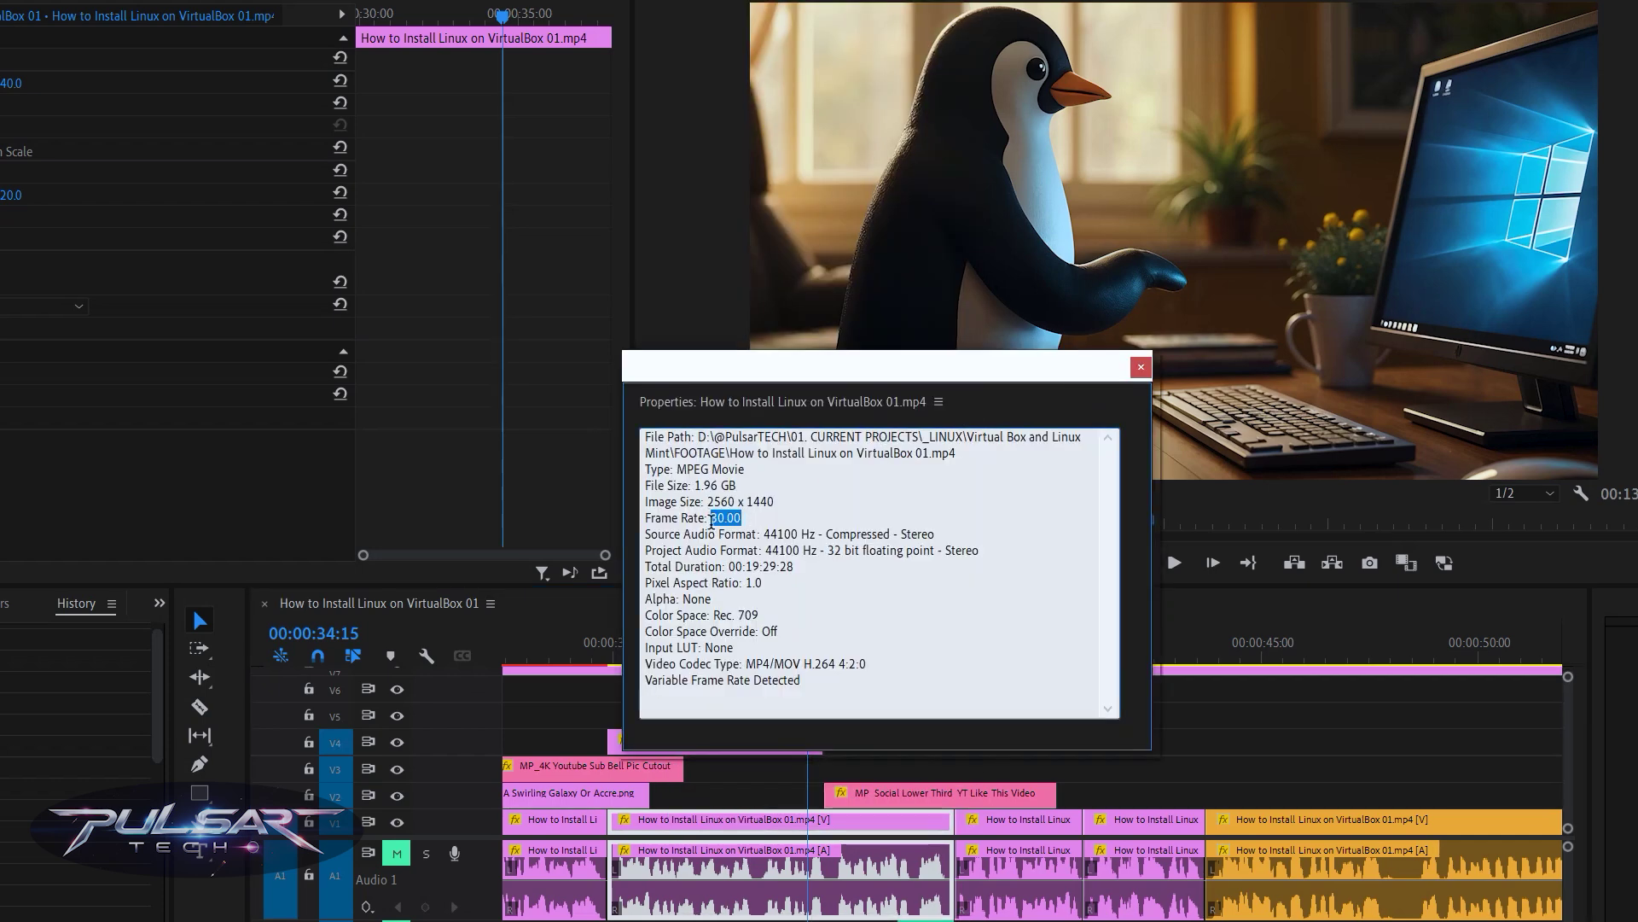
drag(707, 502, 780, 500)
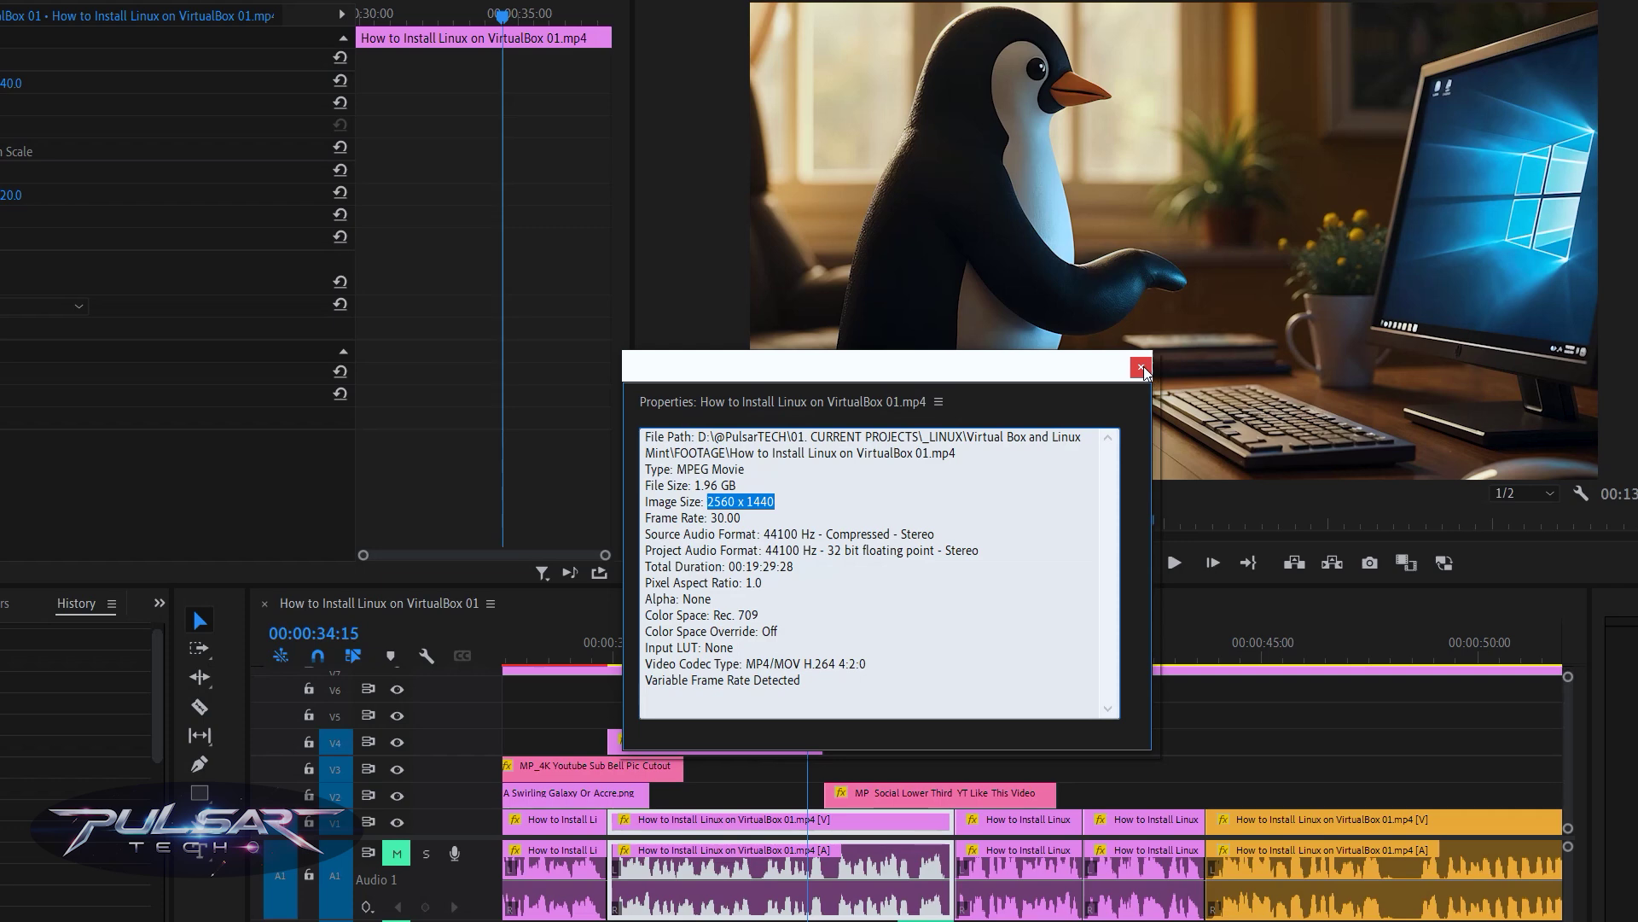
click(721, 515)
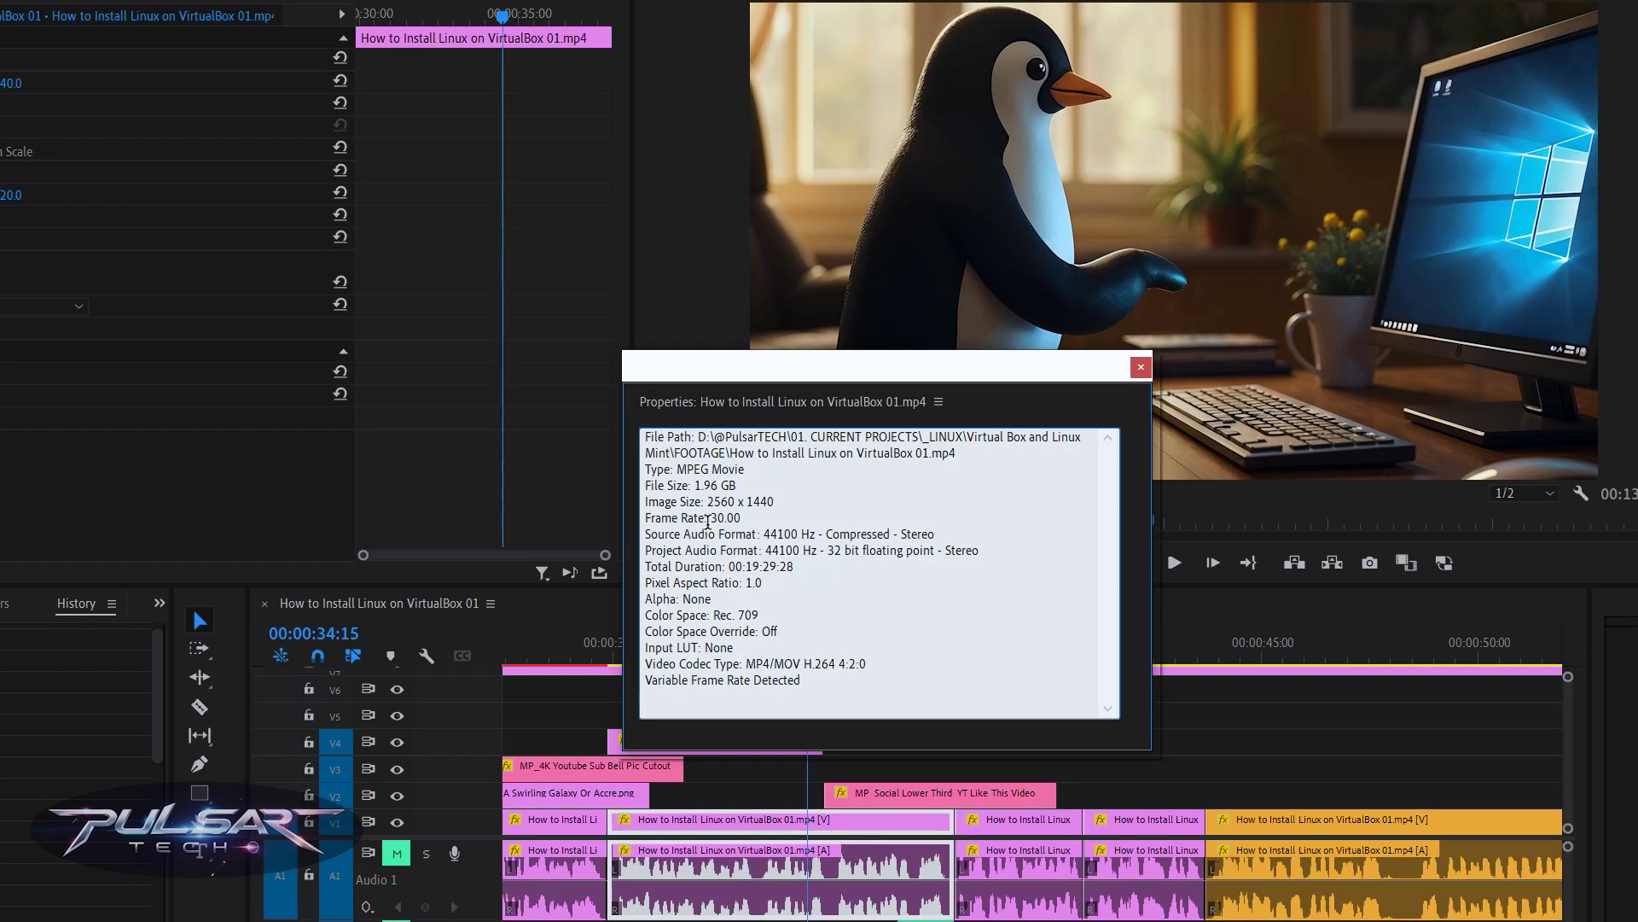
Close the Properties window, stop at 40:00, and play the sequence from 00:00:22:20.
click(1141, 367)
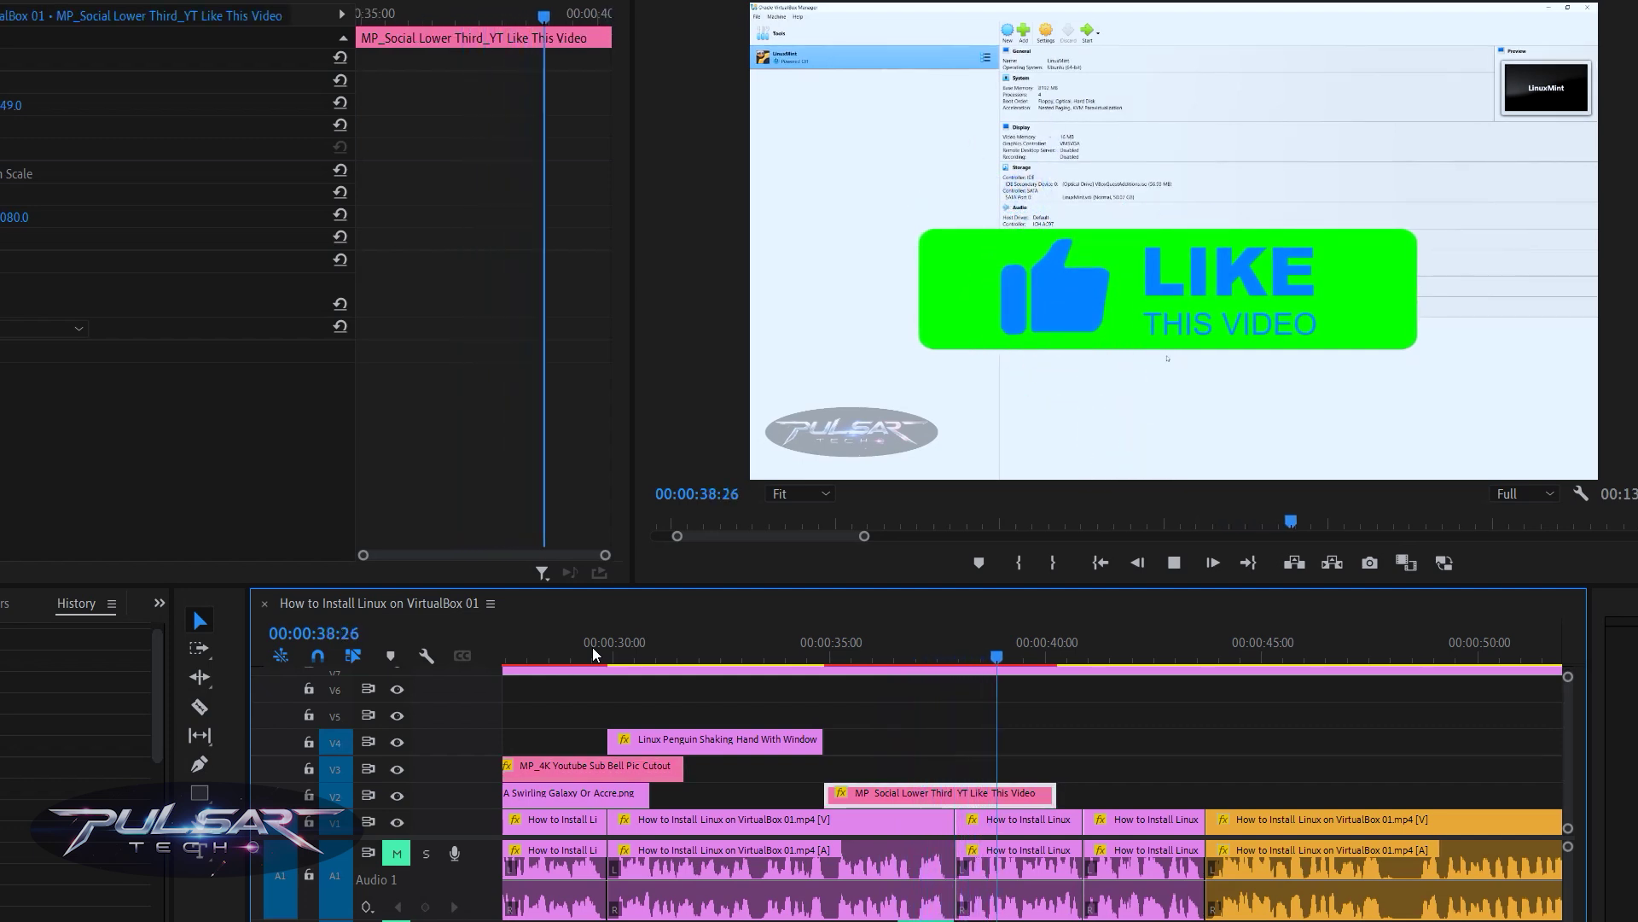
key(space)
scroll(685, 750, up, 5)
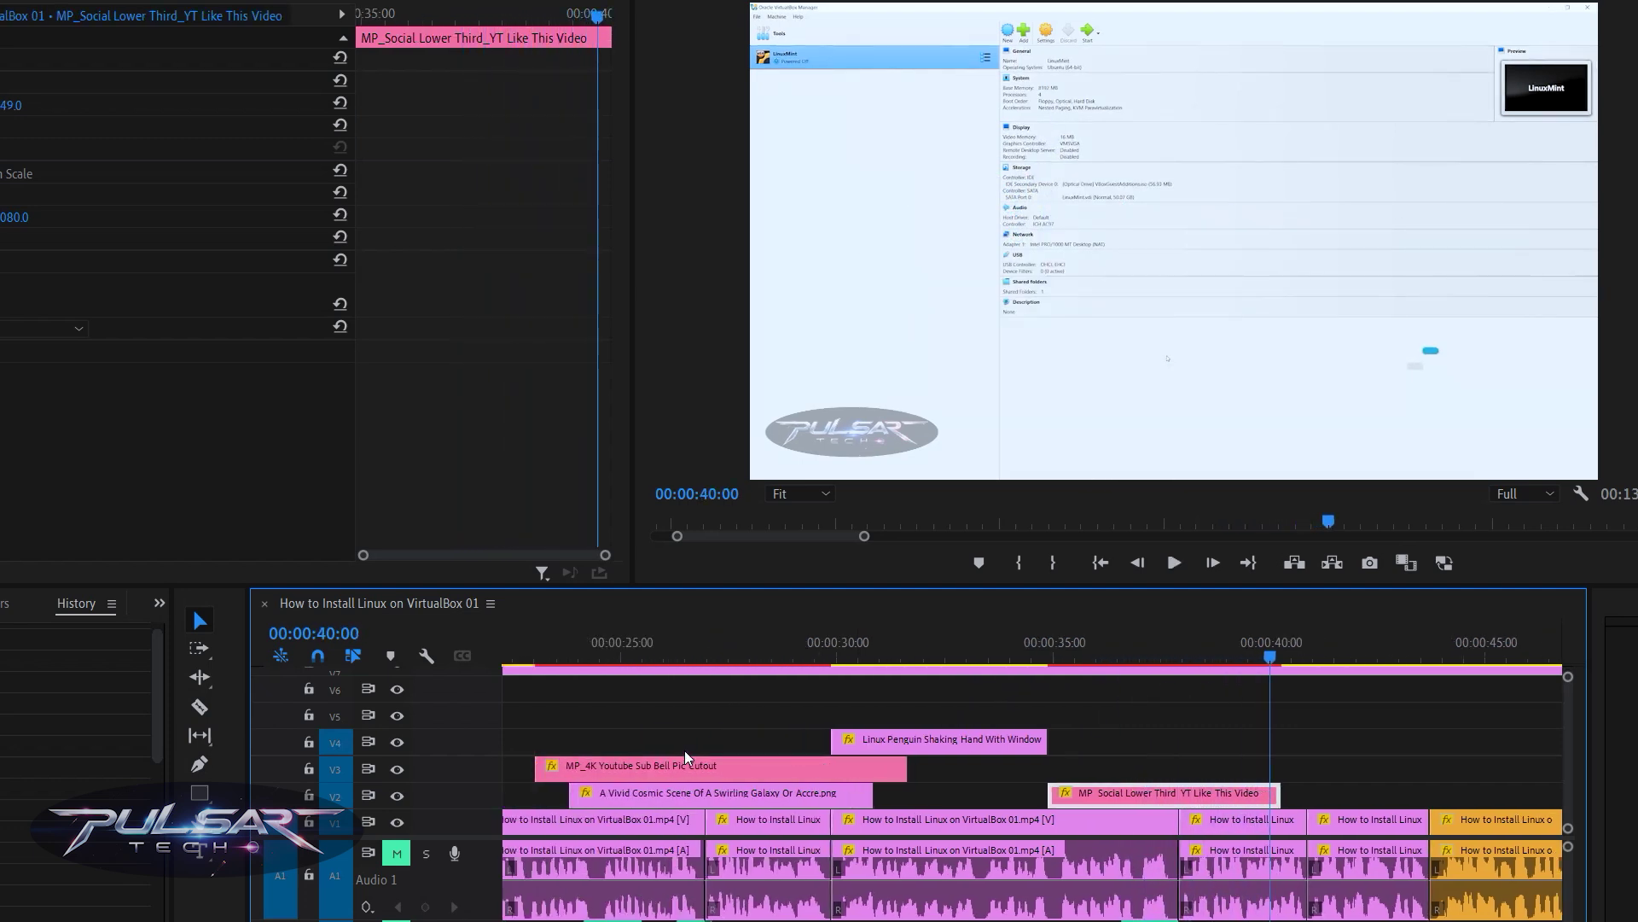
click(682, 646)
key(space)
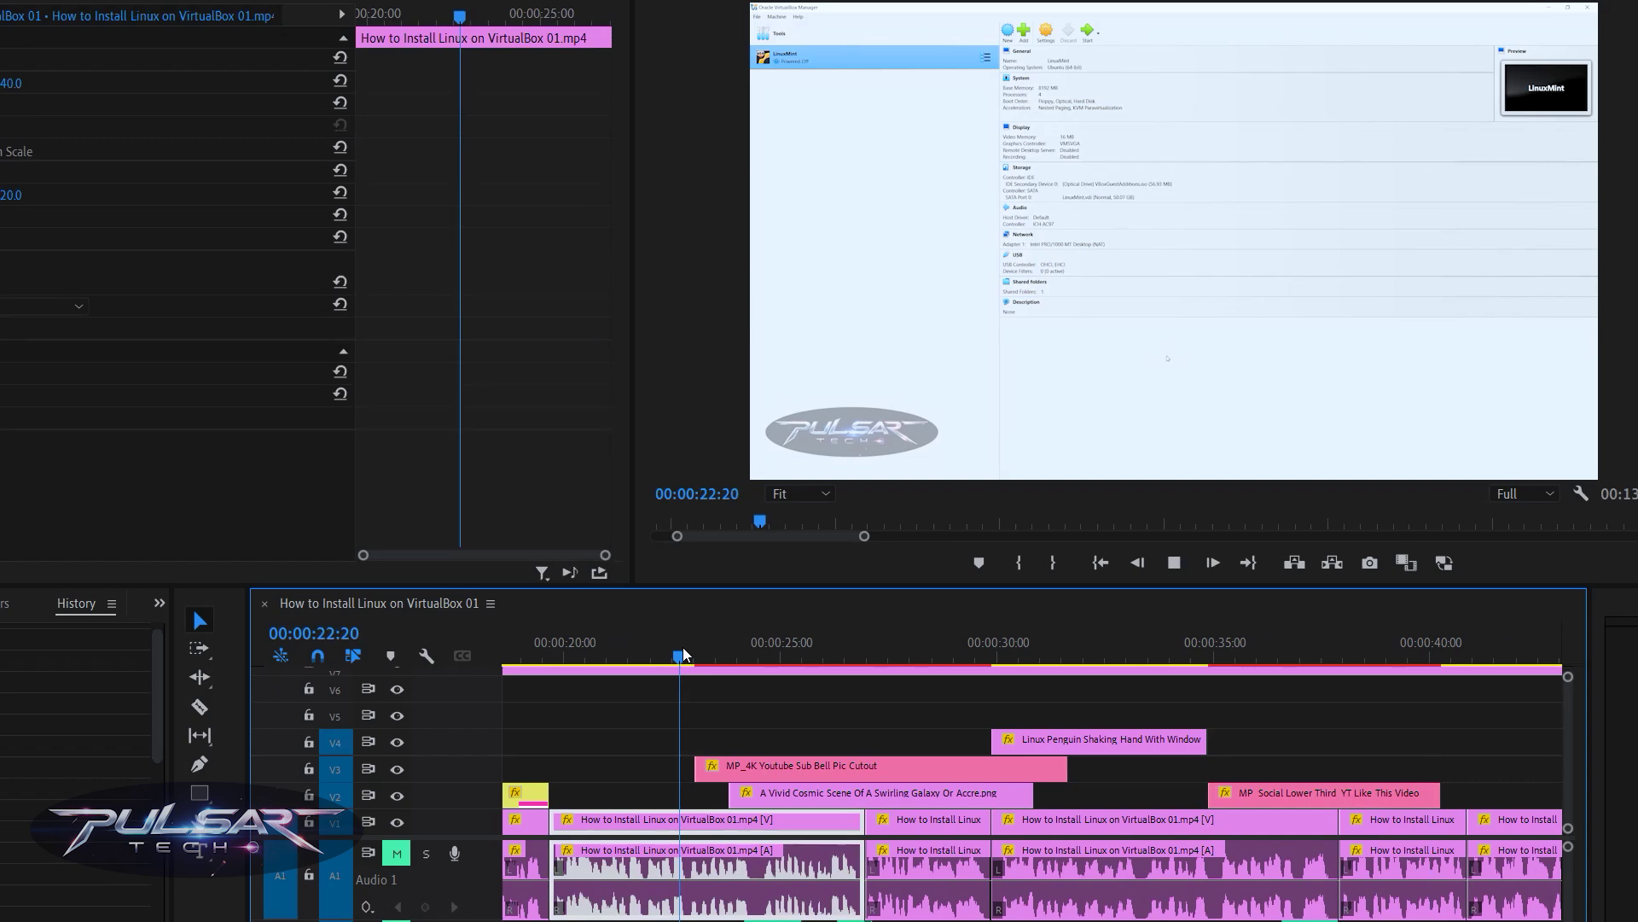